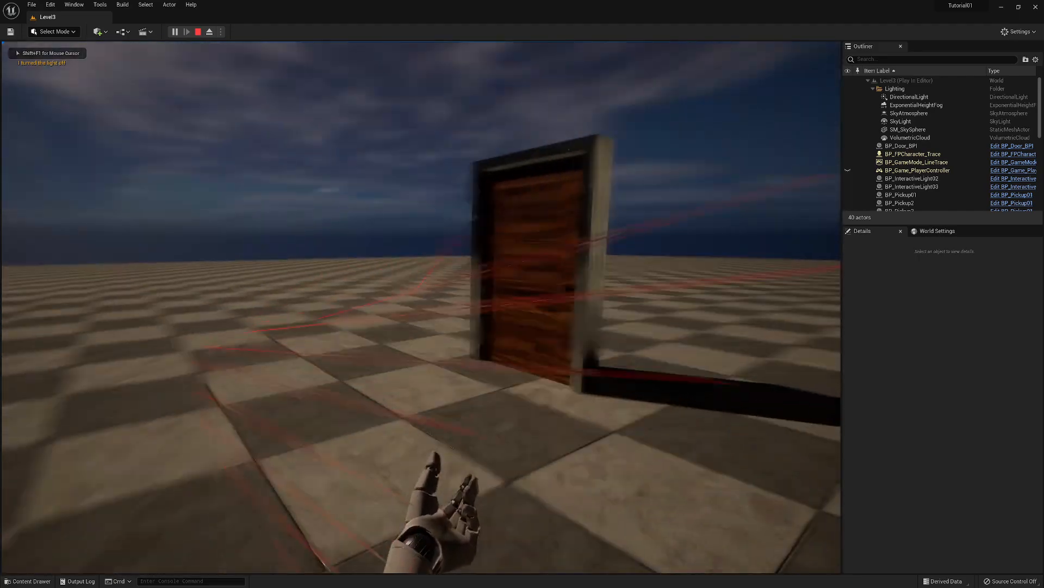
Step: Walk up to the wooden door in the running level and interact with it
key(a)
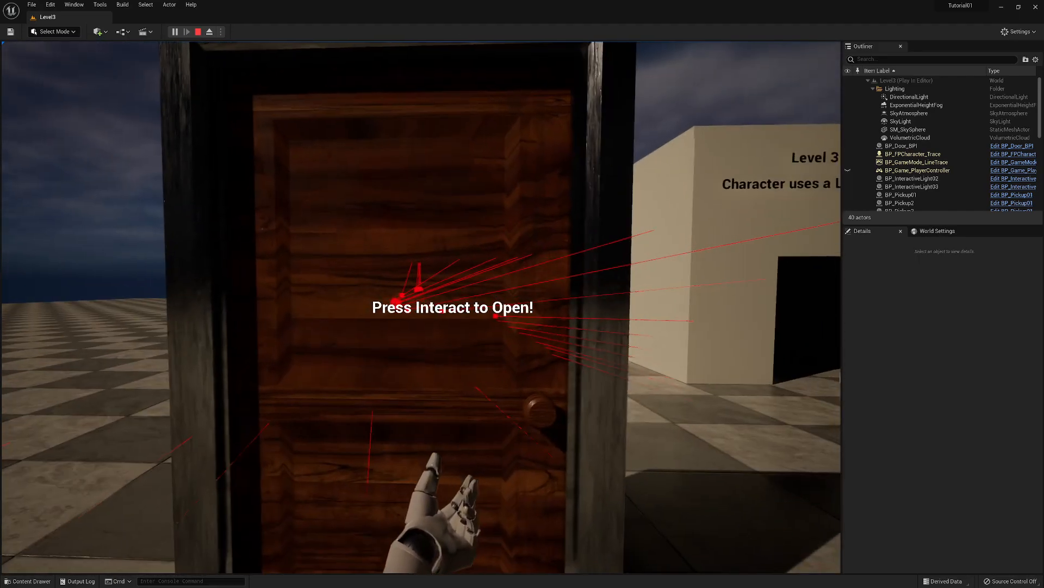
key(e)
key(w)
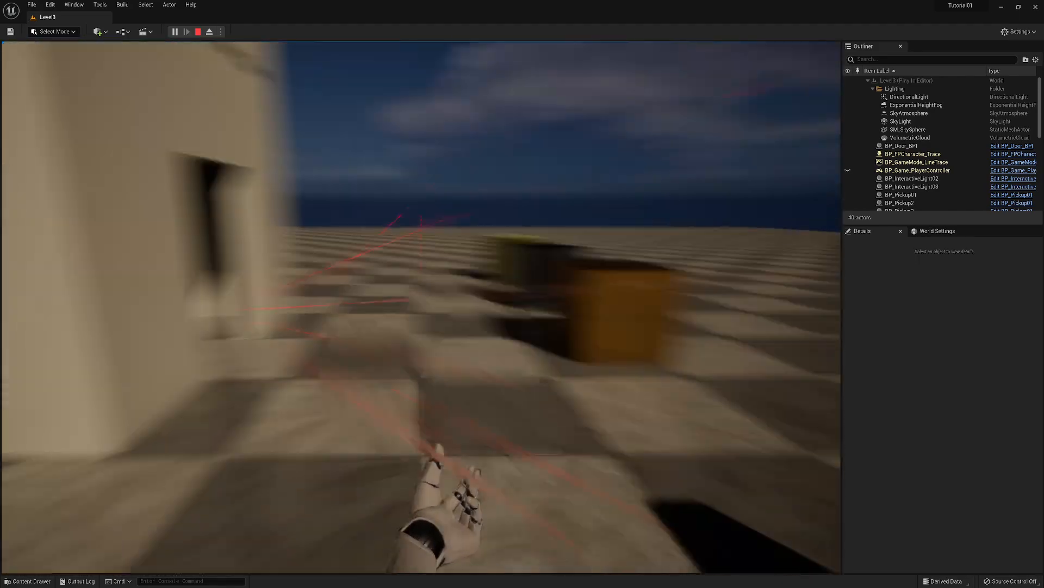
Step: Test the interaction on each of the three pickup cubes in the running level and end the play session
key(w)
key(e)
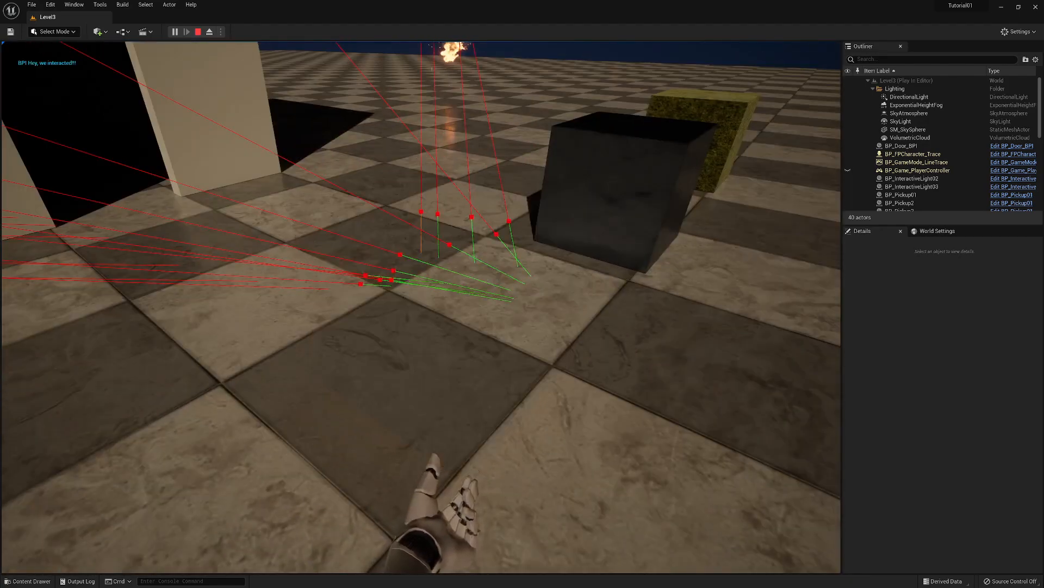
key(w)
key(e)
key(w)
key(e)
key(w)
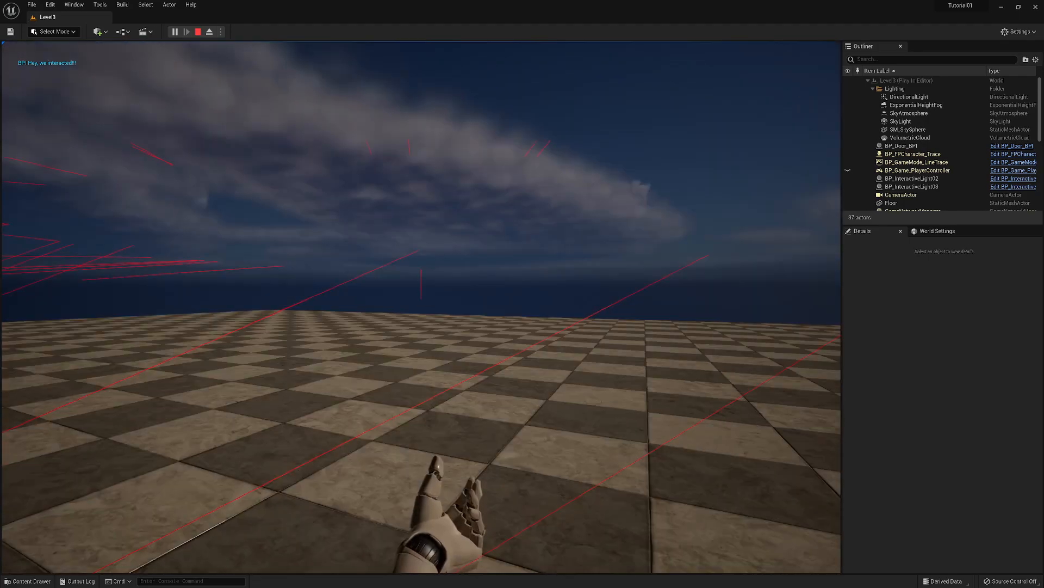
key(a)
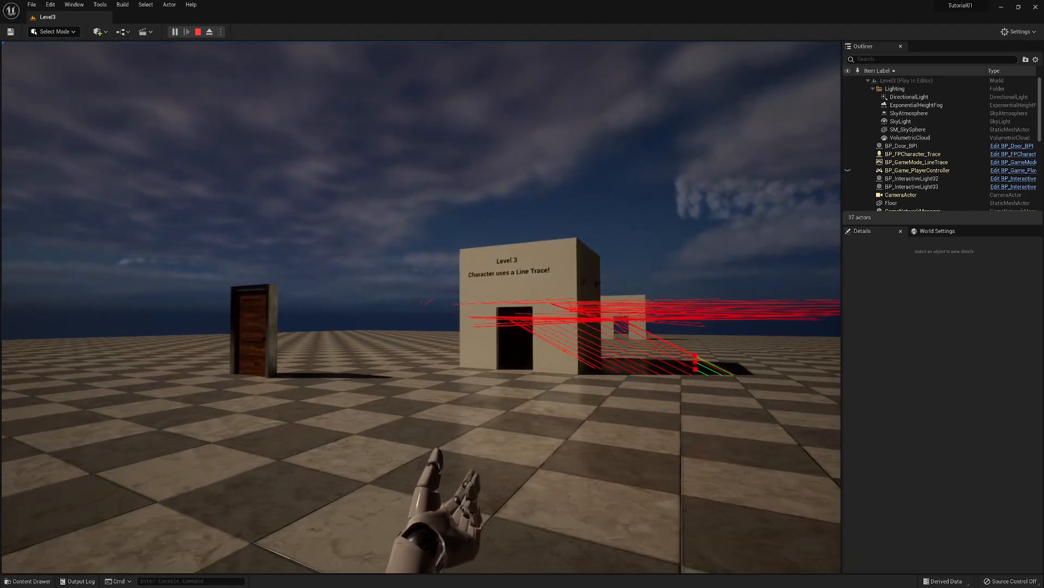
key(Escape)
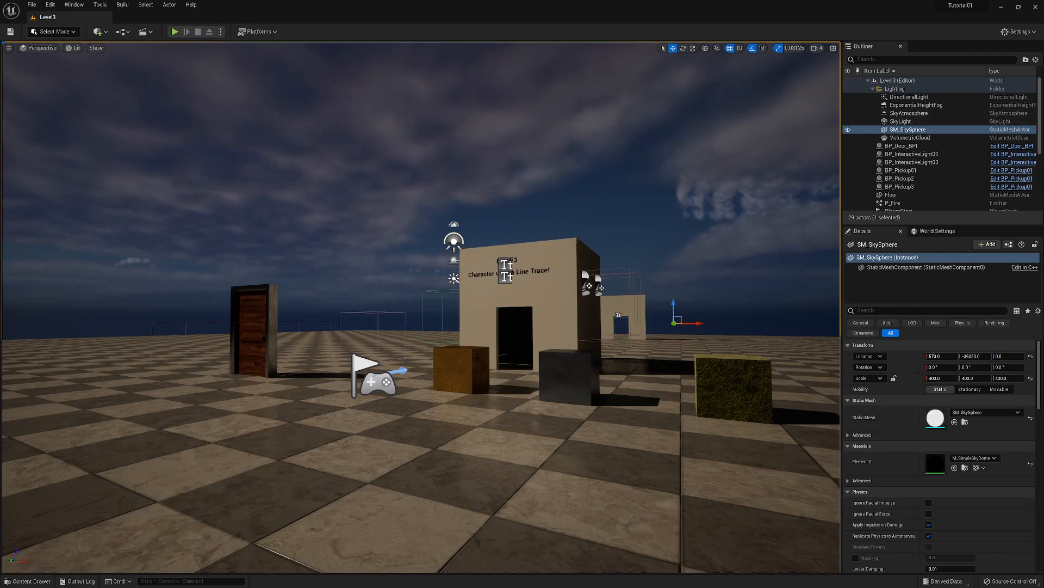
Step: Examine the BP_Pickup01 blueprint's implemented interfaces and its Event Interact With graph, and close the blueprint
click(462, 364)
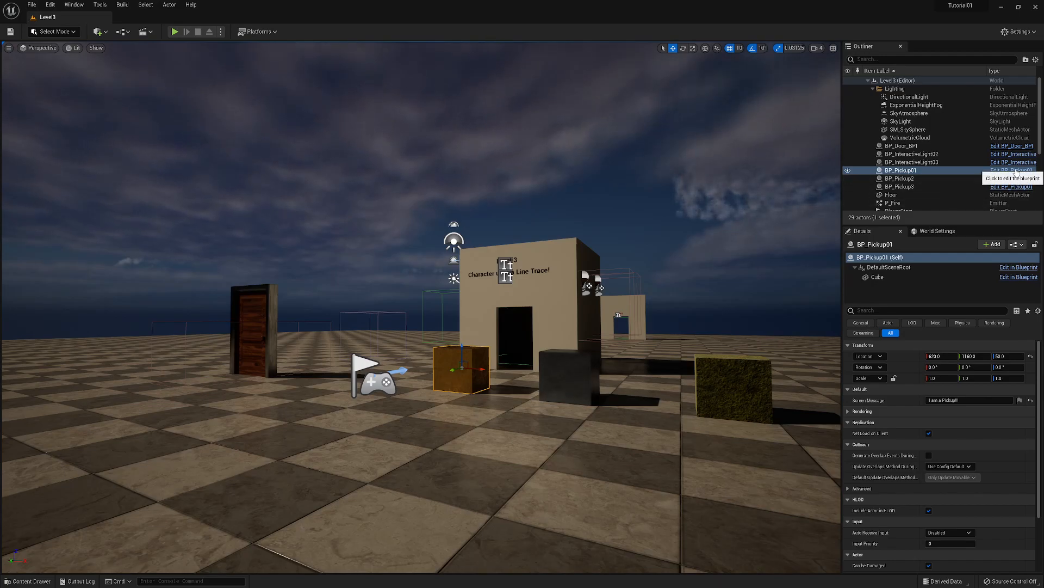
click(1015, 171)
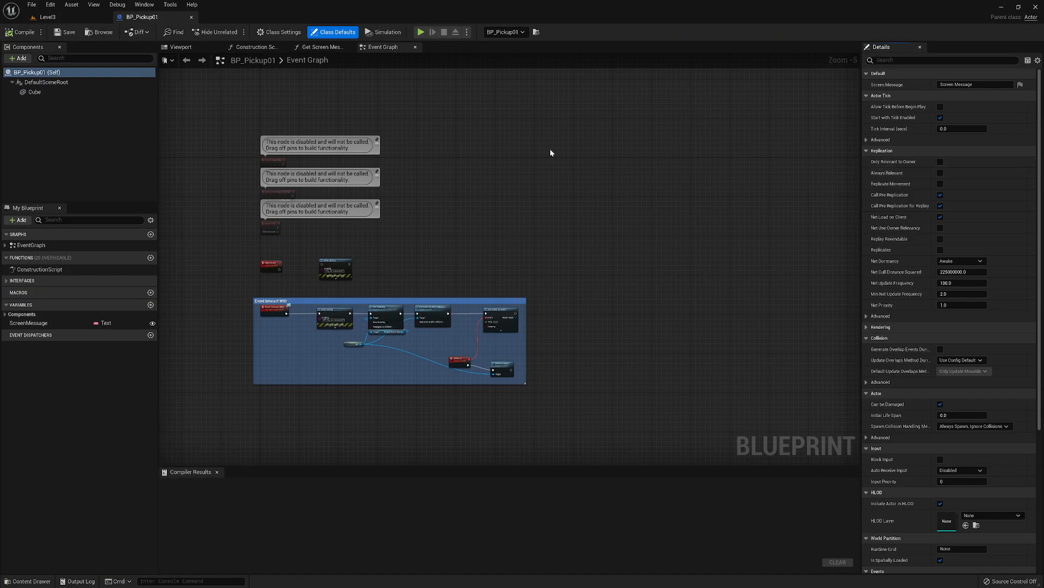
click(278, 32)
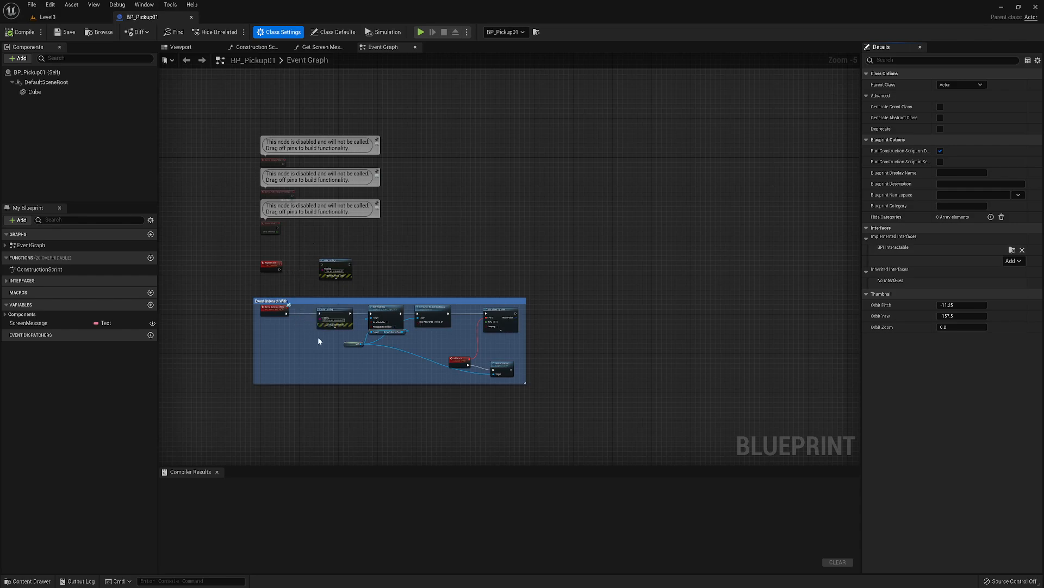
scroll(292, 319, up, 5)
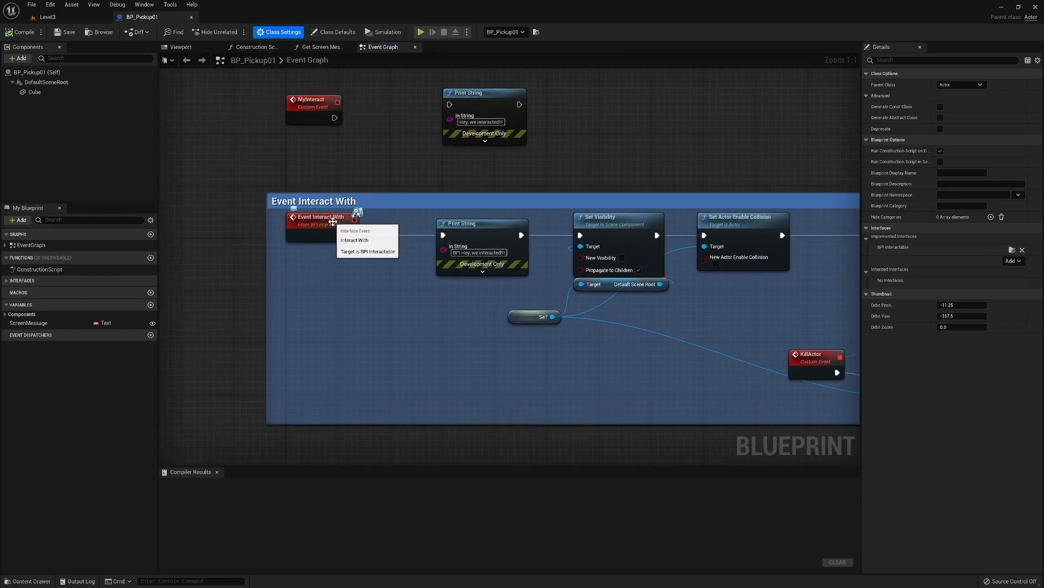
right_drag(462, 303, 275, 286)
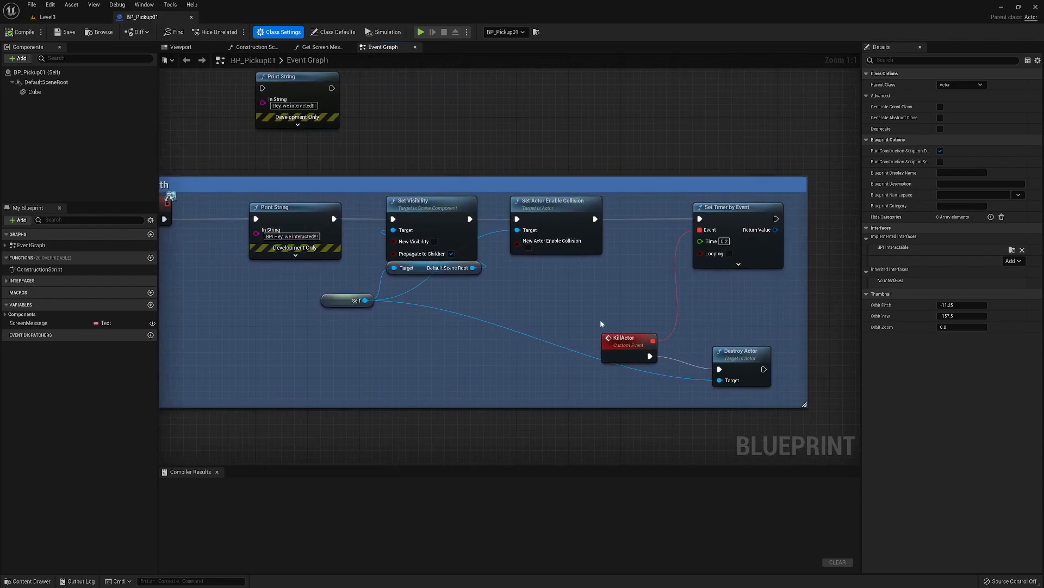
right_drag(386, 333, 566, 342)
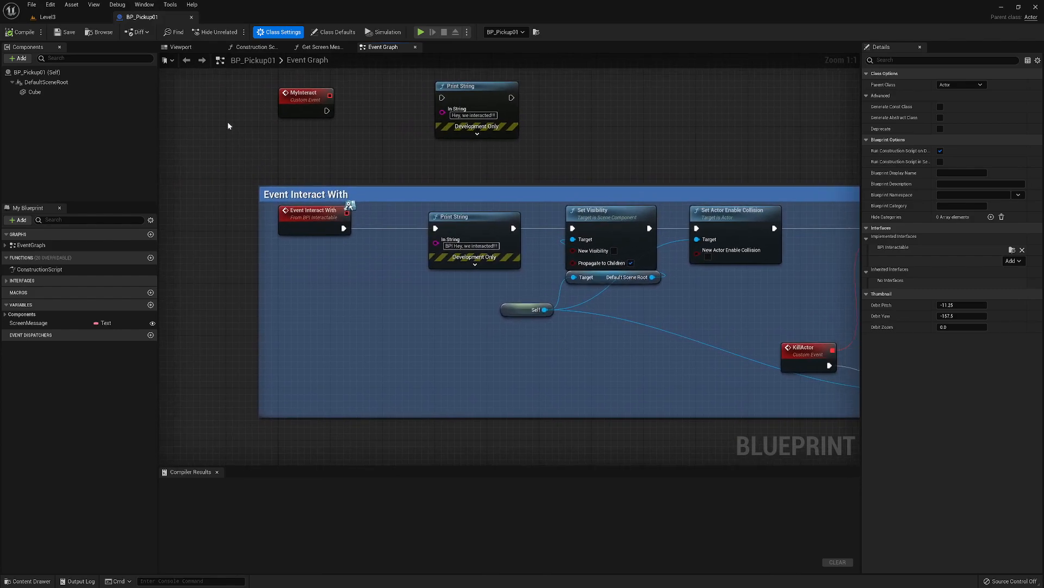
click(192, 17)
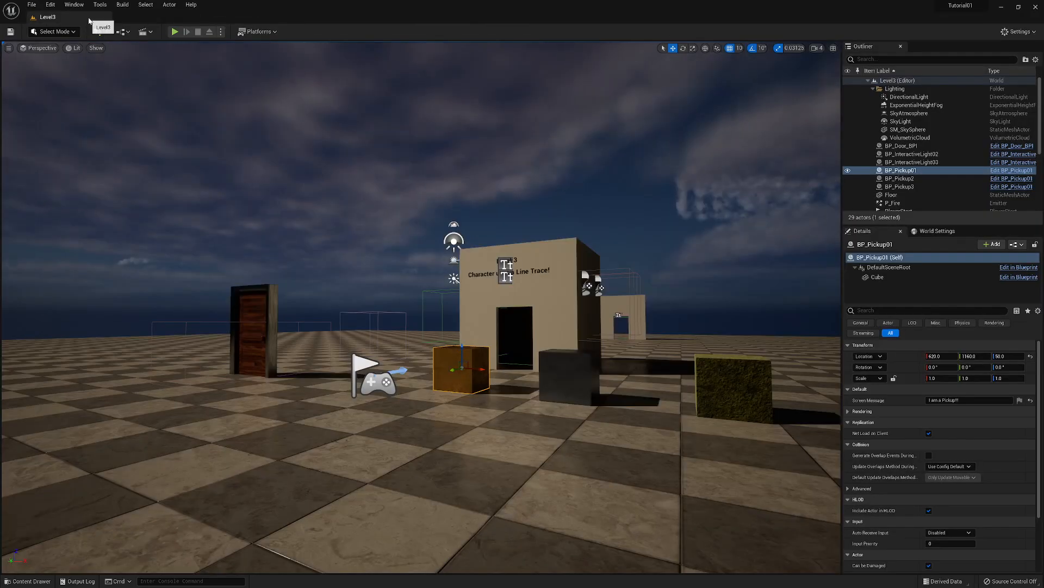
key(e)
key(a)
right_drag(274, 219, 378, 209)
key(q)
key(a)
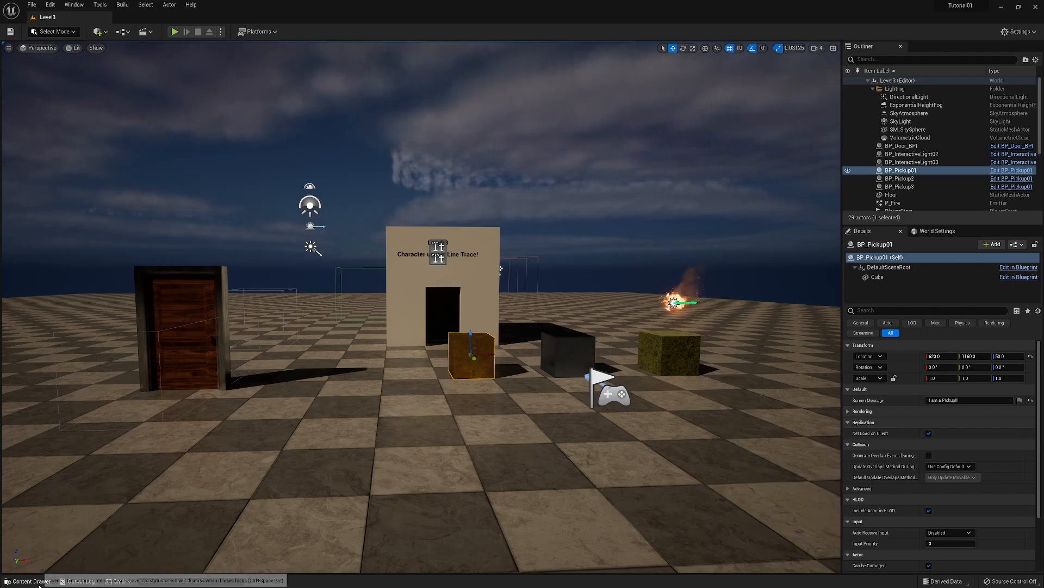
Step: Create an Actor-based Blueprint Class named BP_SoundThing01 in the _MyContent/Blueprints folder
click(27, 580)
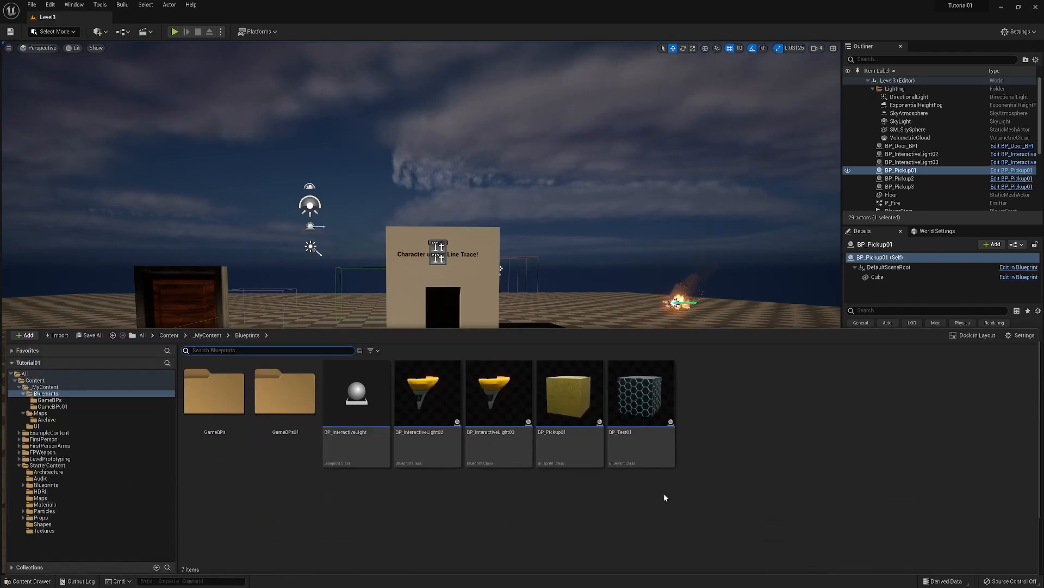
right_click(765, 424)
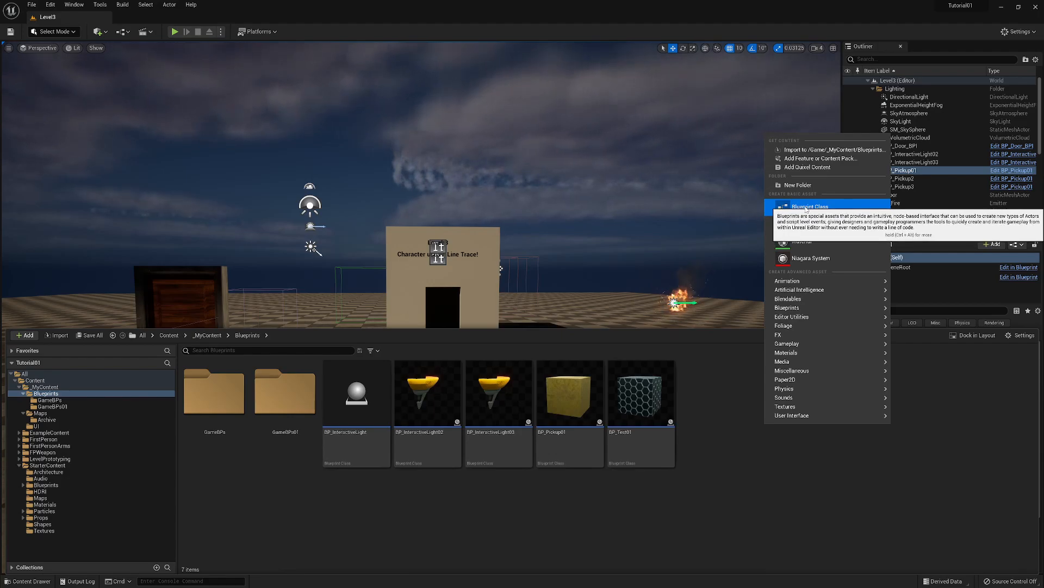
click(807, 210)
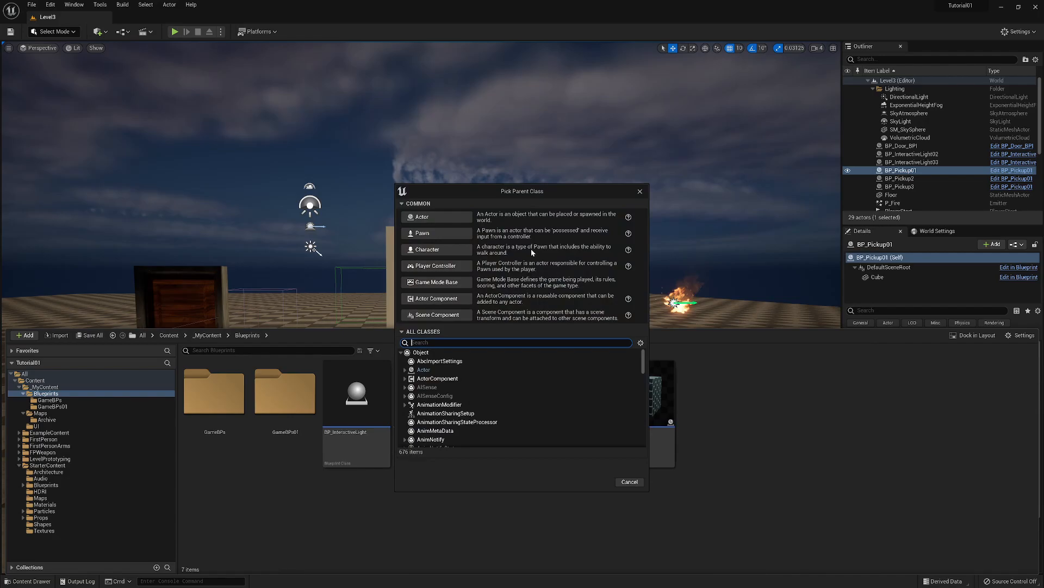
click(437, 216)
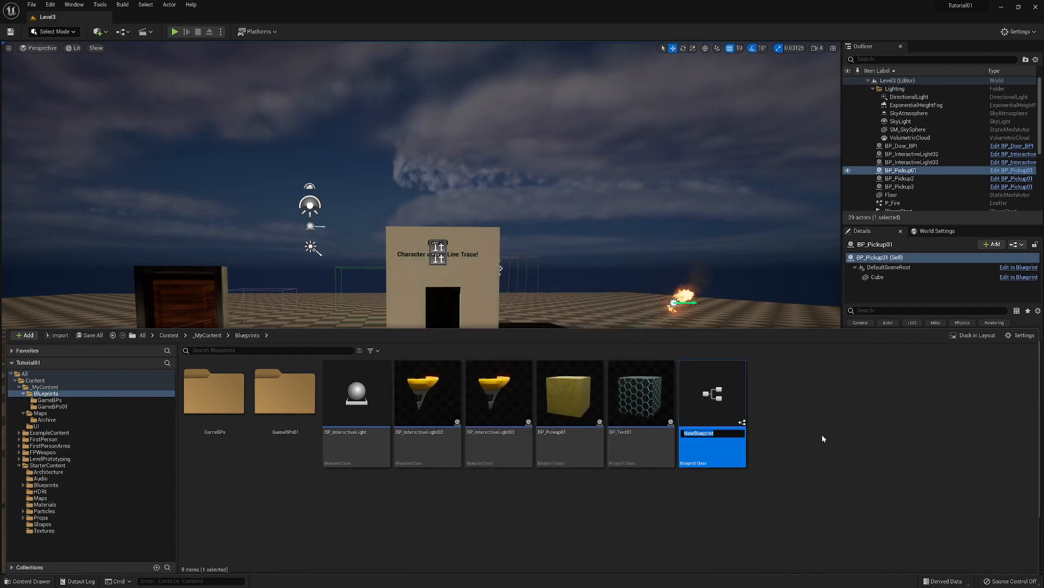
text(BP_)
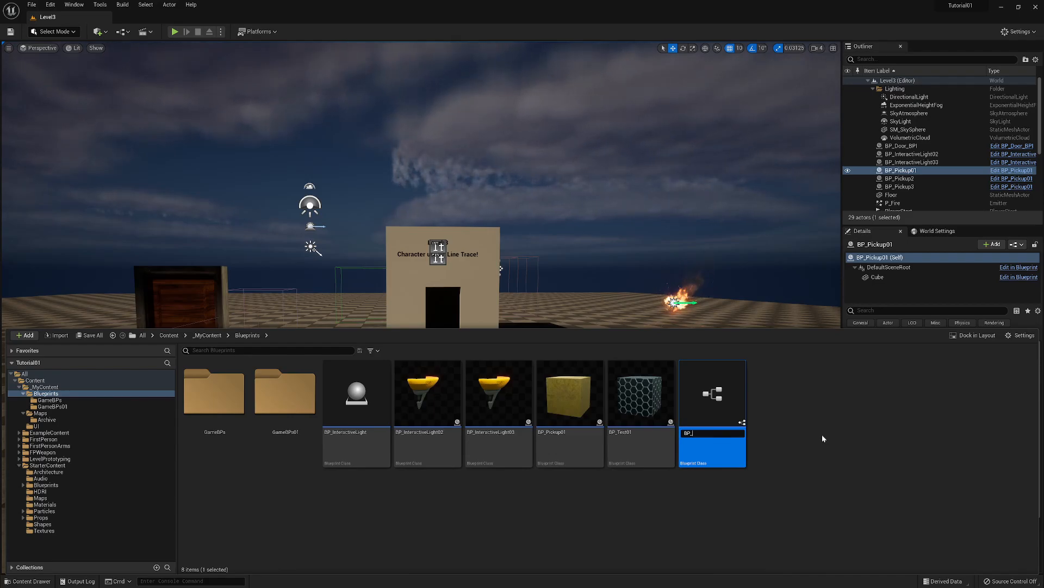
text(SoundThin)
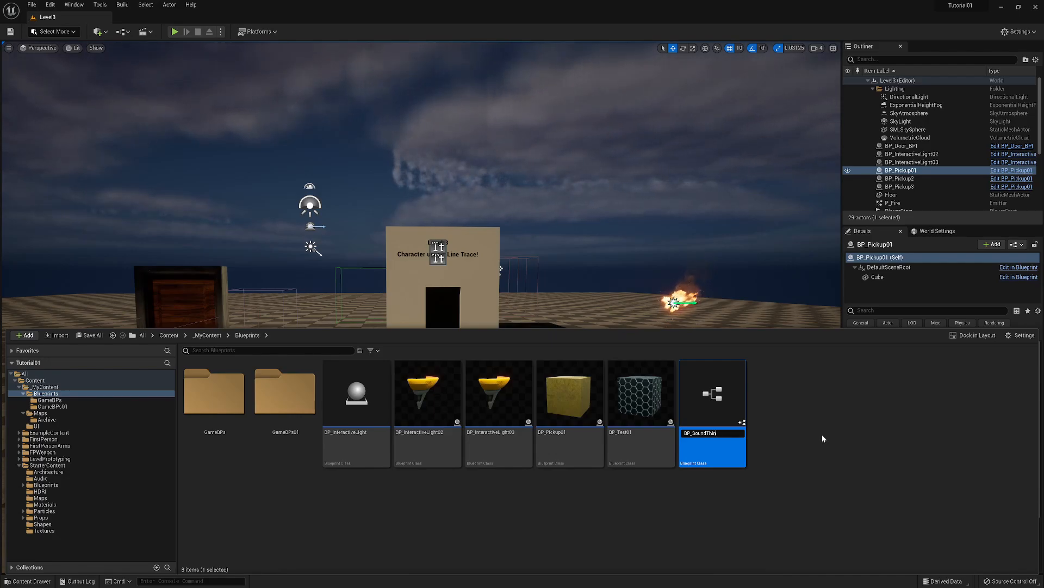
text(g0)
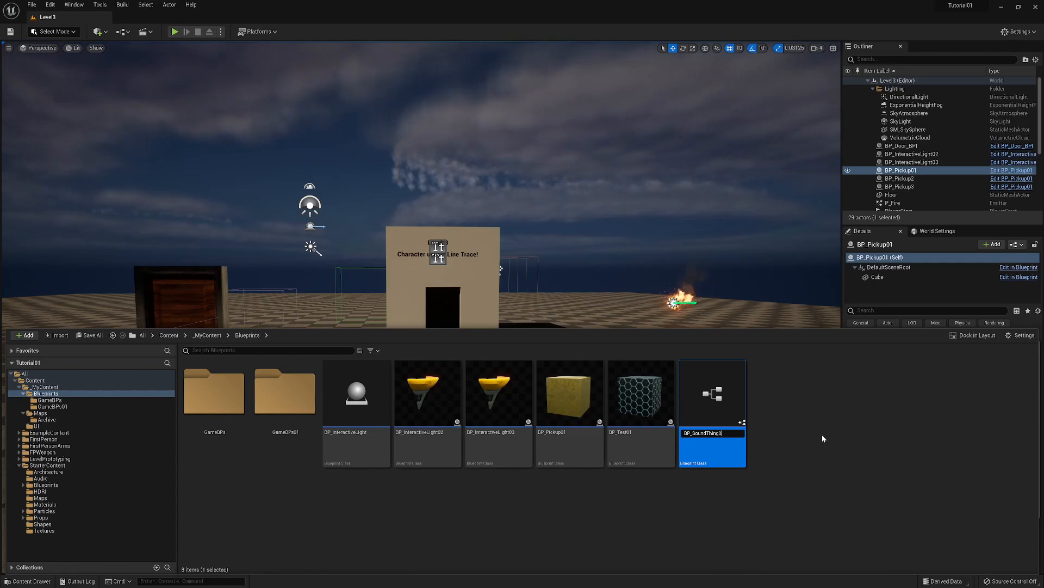
text(1)
key(Return)
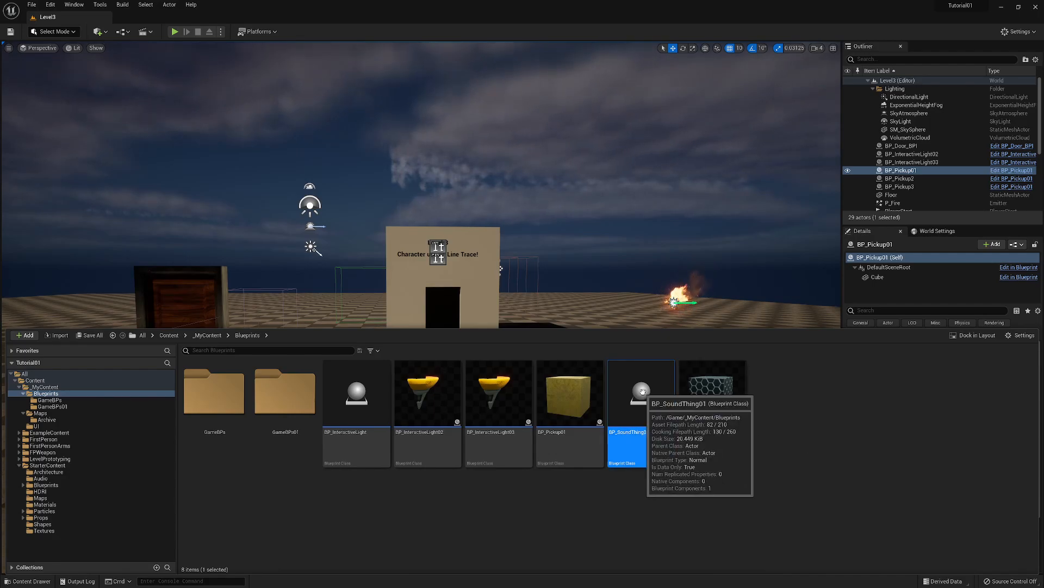
Step: Implement the BPI_Interactable interface in the BP_SoundThing01 blueprint and compile it
double_click(642, 390)
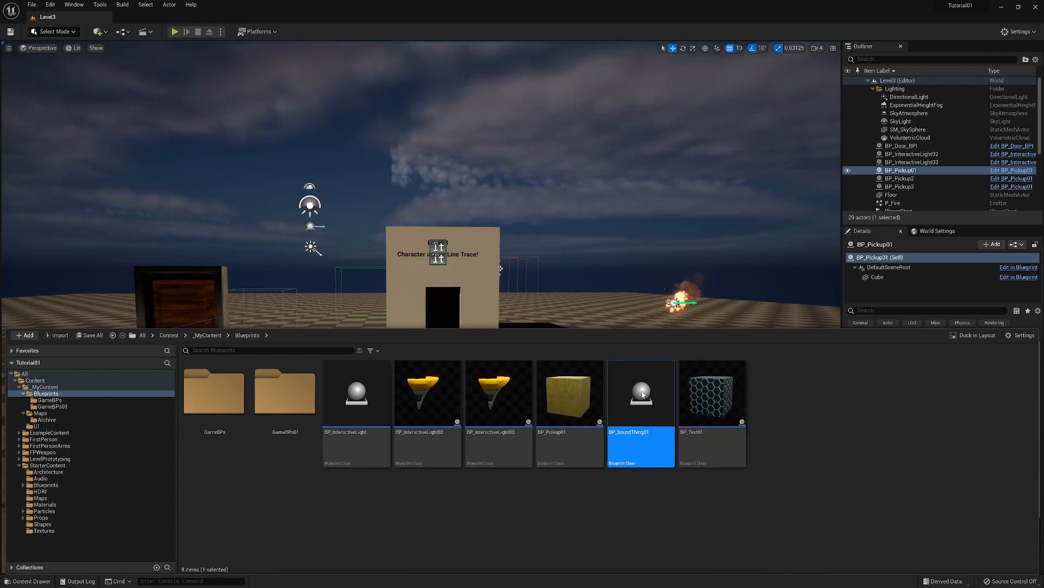
drag(160, 99, 148, 20)
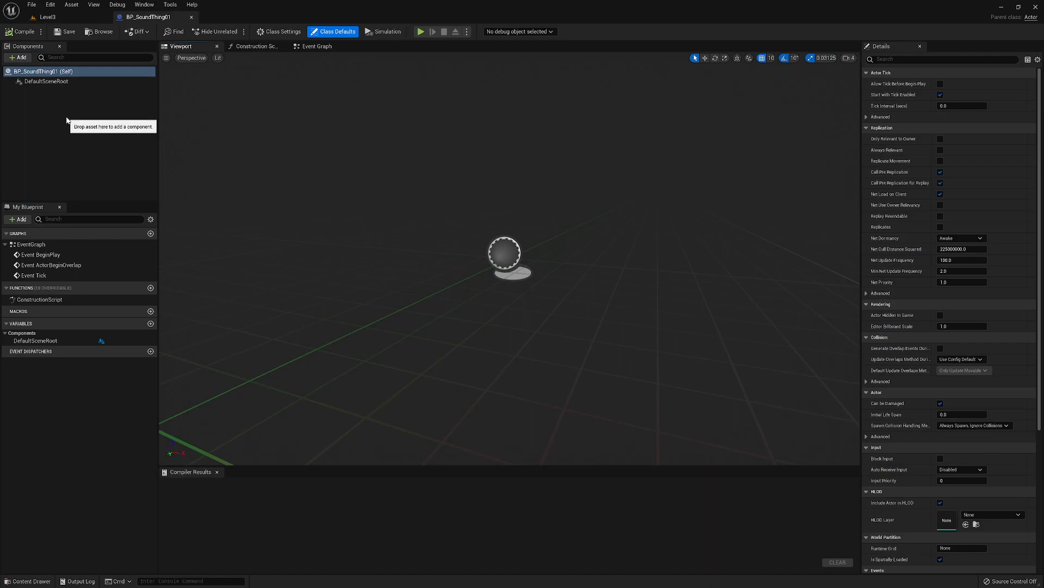
click(287, 32)
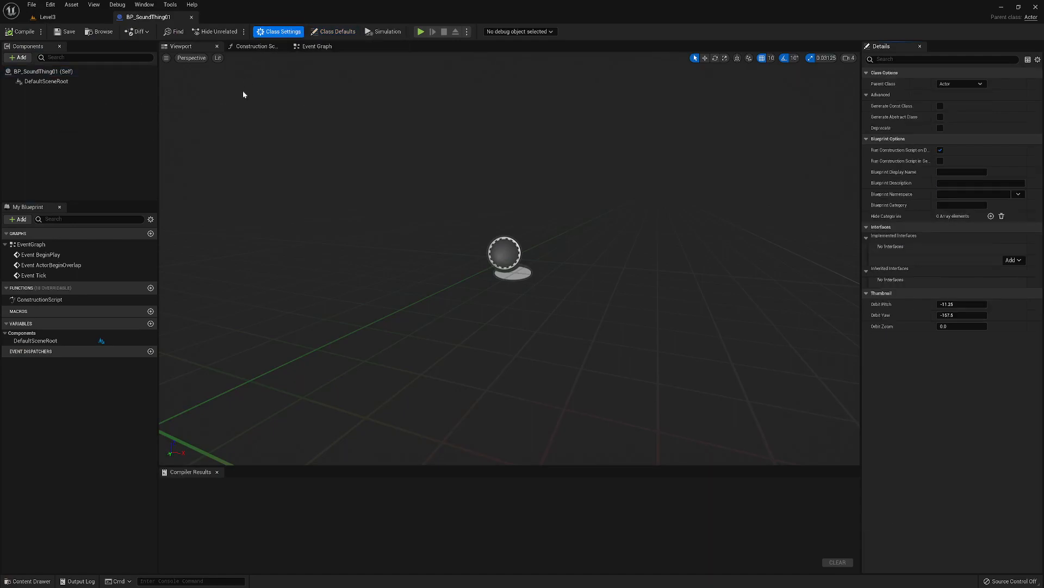
click(1012, 260)
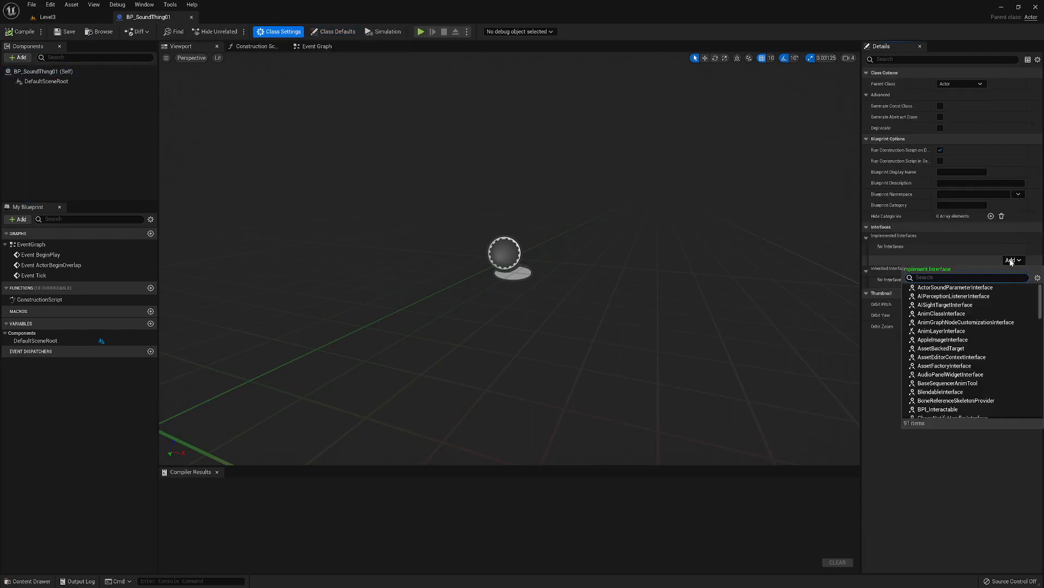
text(bpi_)
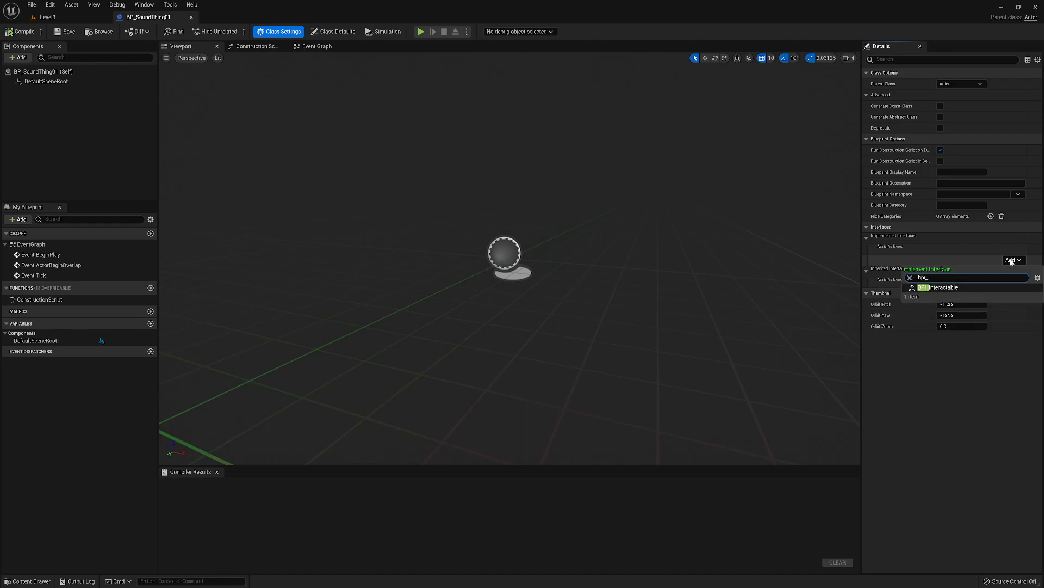
click(941, 287)
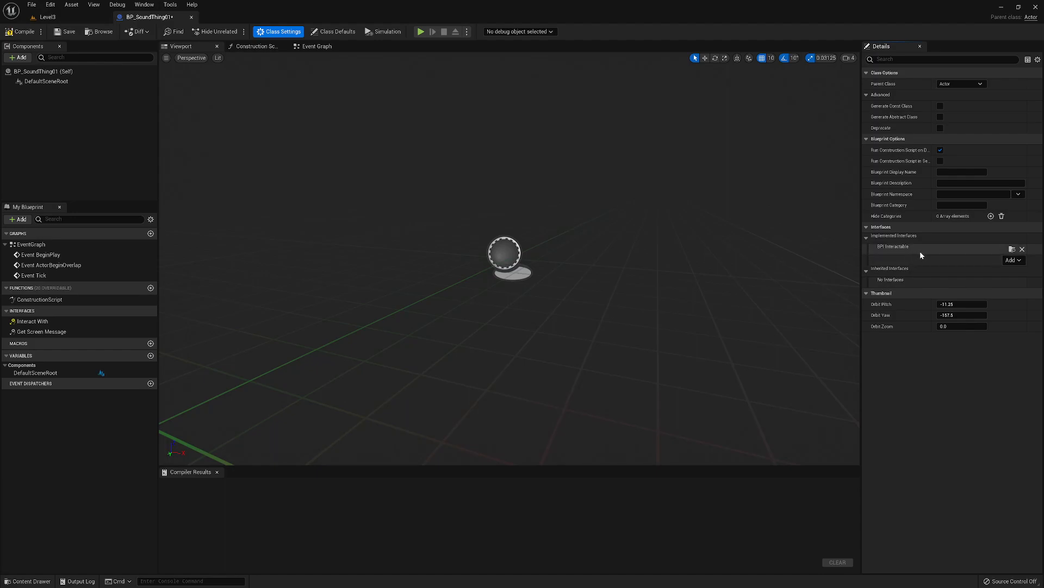
click(17, 34)
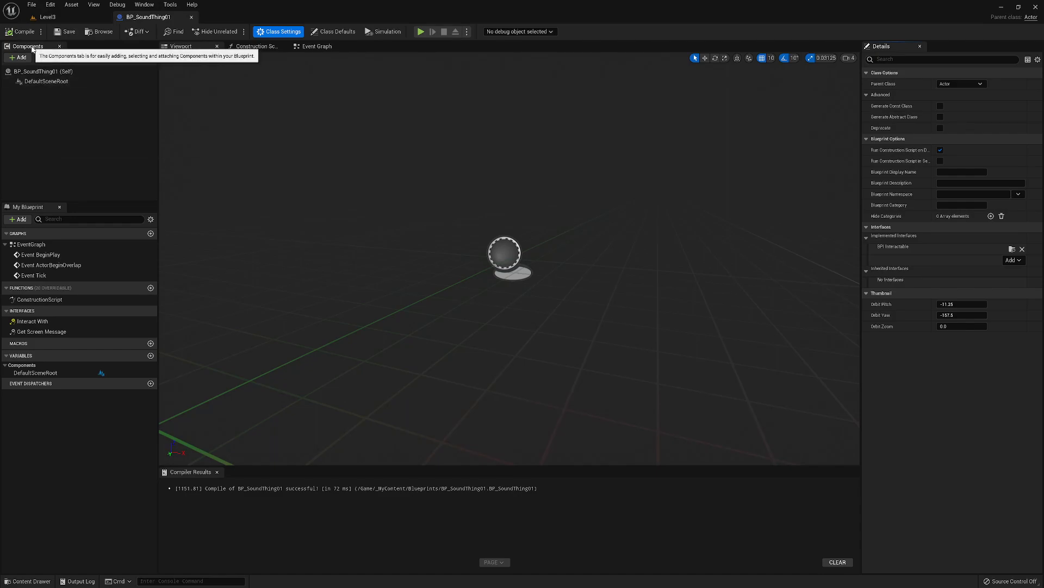
Step: Add a Cylinder basic shape component under the blueprint's default scene root
click(18, 58)
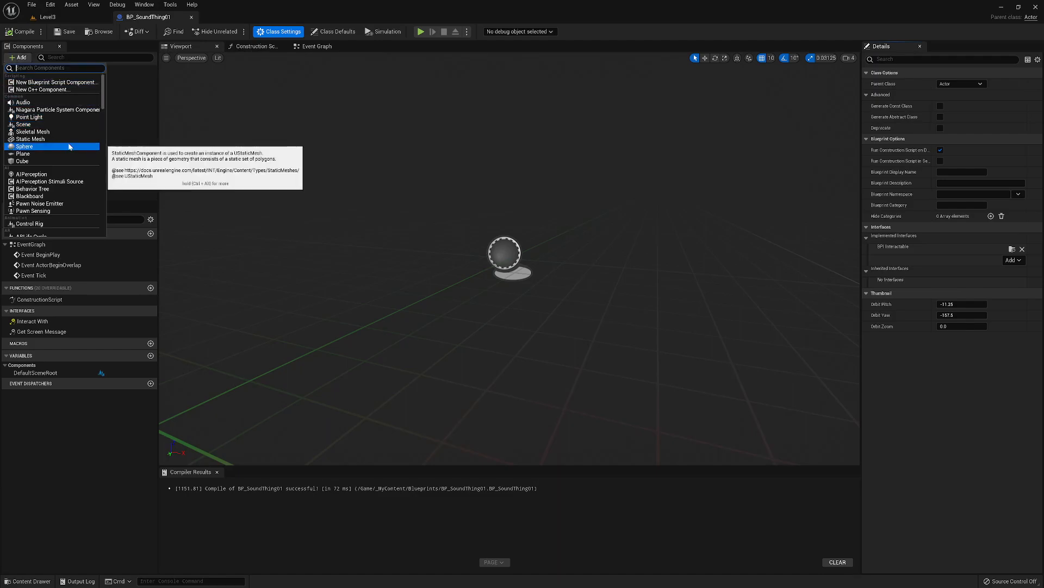
scroll(69, 146, down, 1)
scroll(68, 142, down, 5)
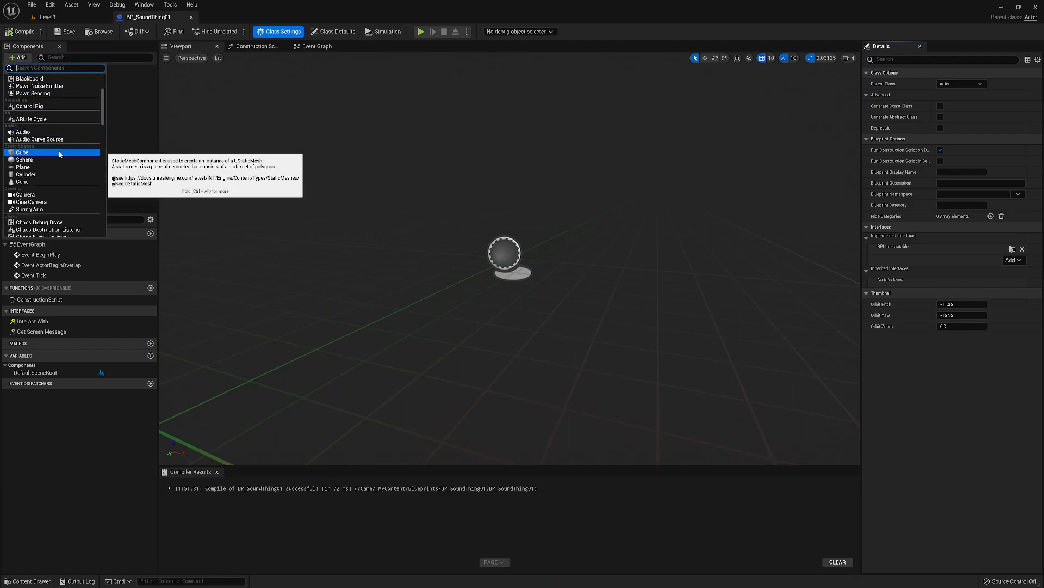
click(35, 174)
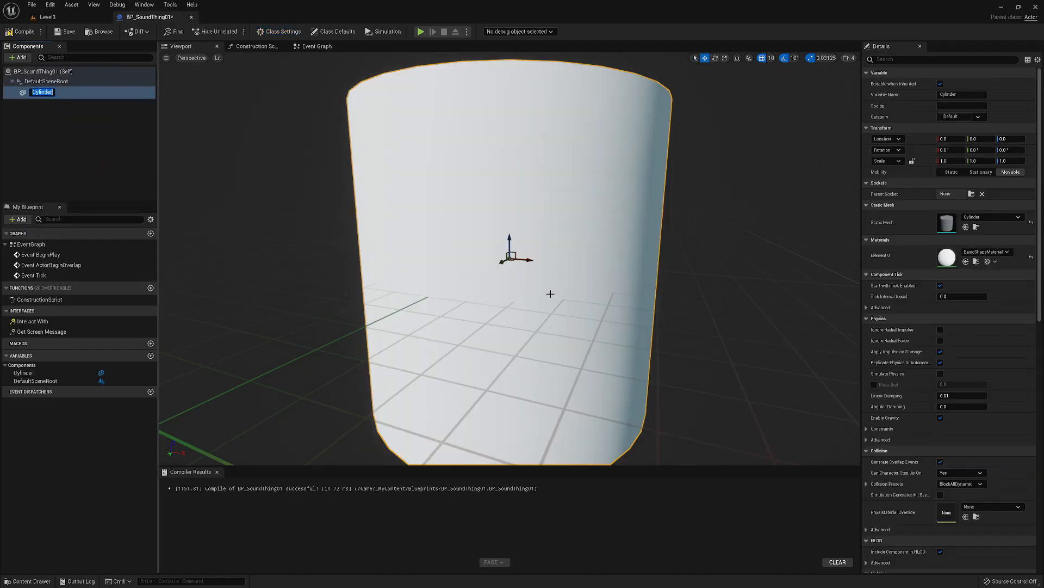
Step: Raise the cylinder to a Z location of 50 above the scene root and compile the blueprint
drag(683, 289, 694, 348)
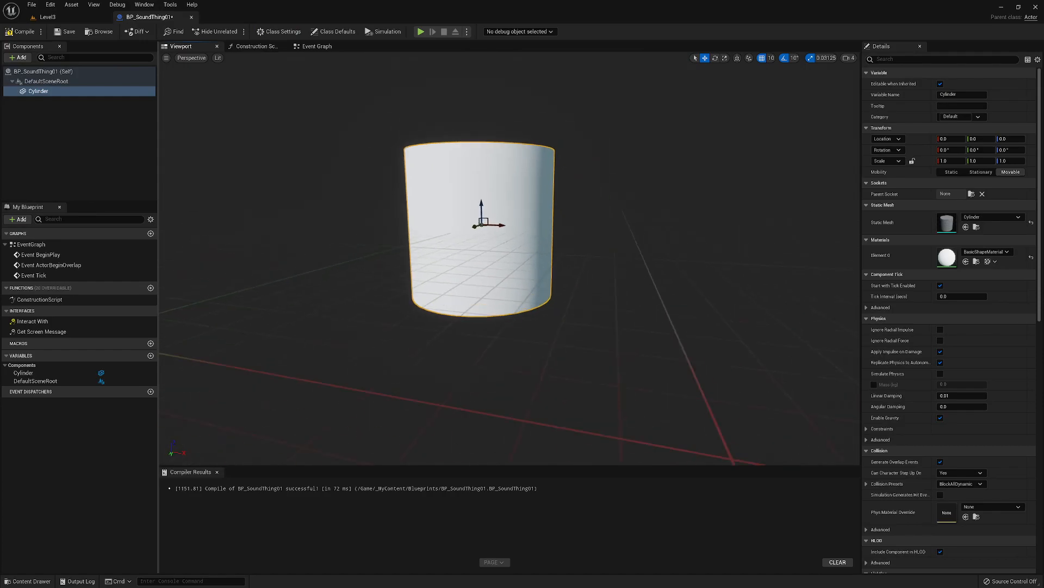
drag(481, 188, 475, 133)
right_drag(476, 132, 469, 108)
right_drag(660, 187, 625, 166)
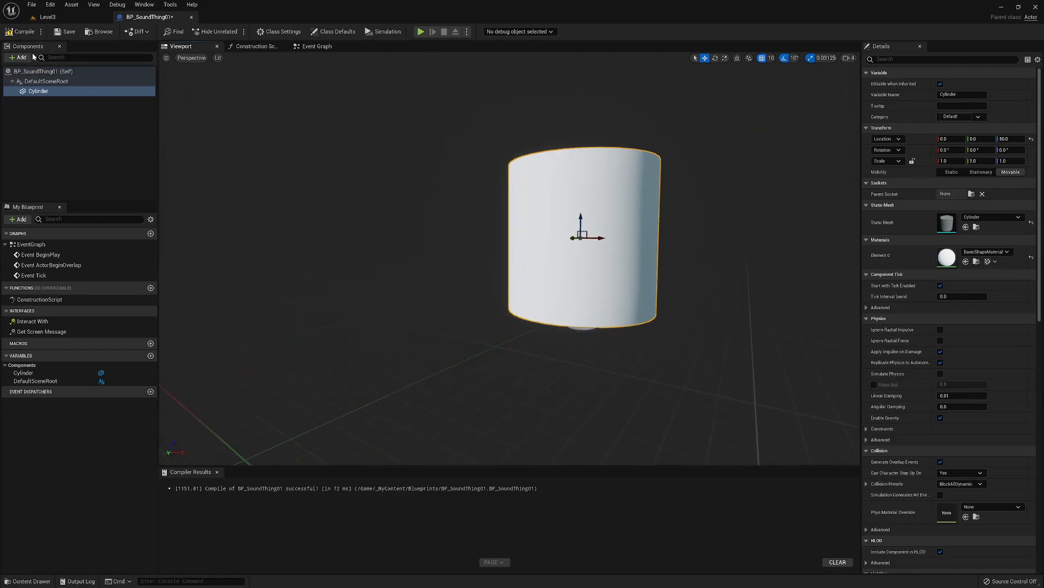
click(20, 32)
Step: Apply the M_Metal_Copper material from the StarterContent Materials folder to the blueprint's Cylinder component
click(27, 580)
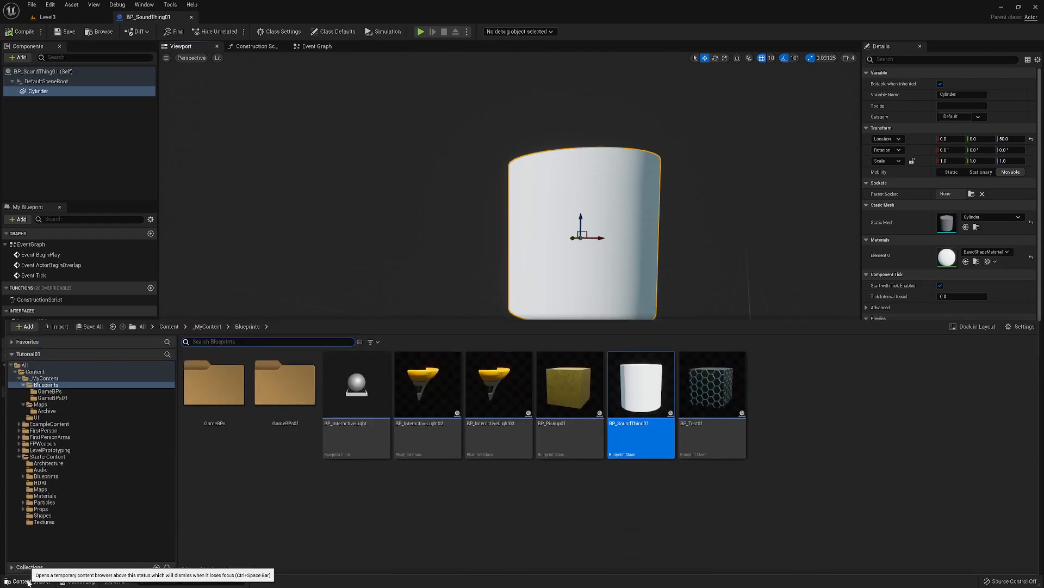
click(45, 495)
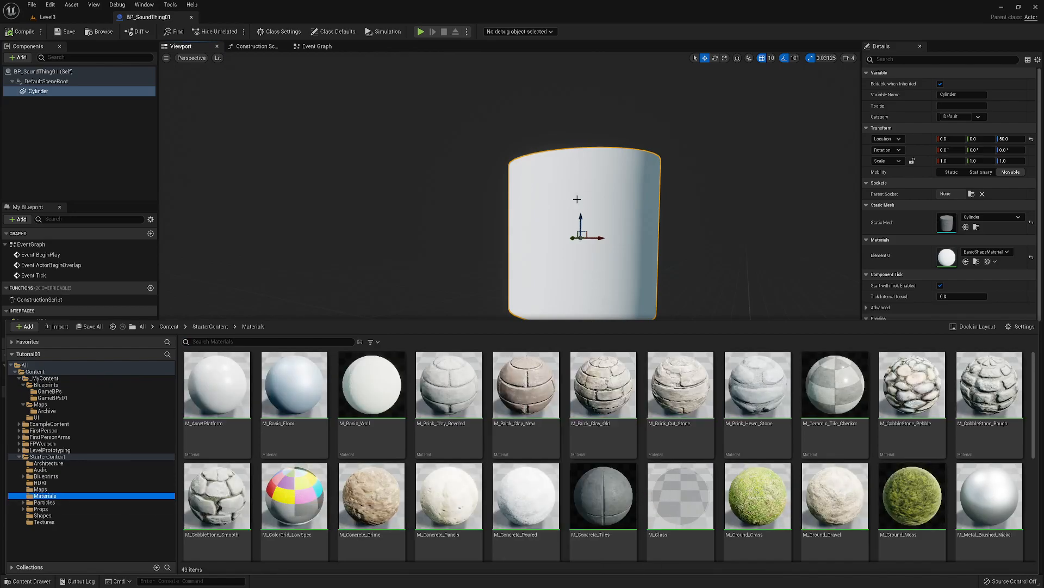
click(697, 245)
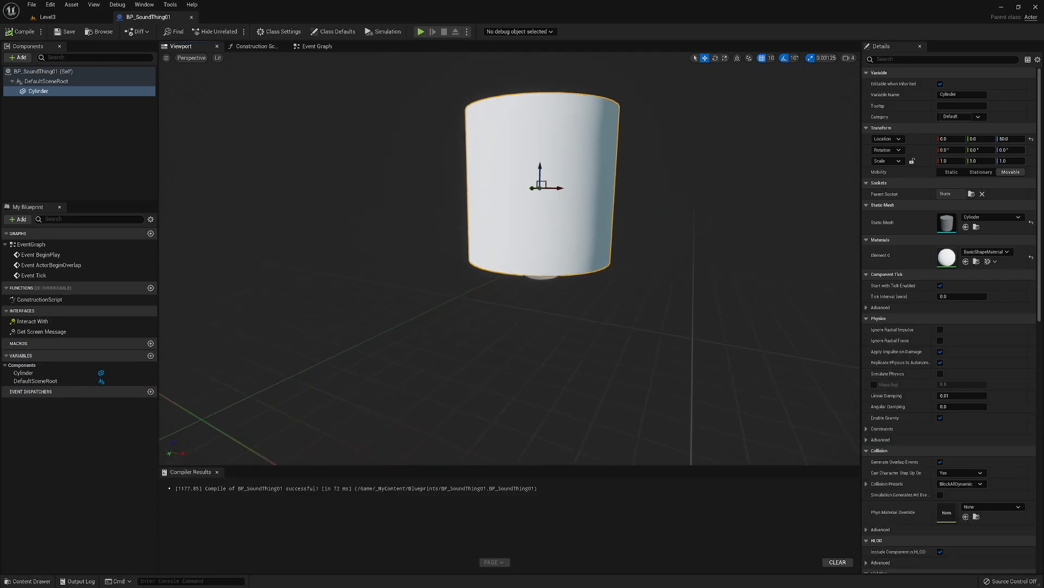
click(28, 581)
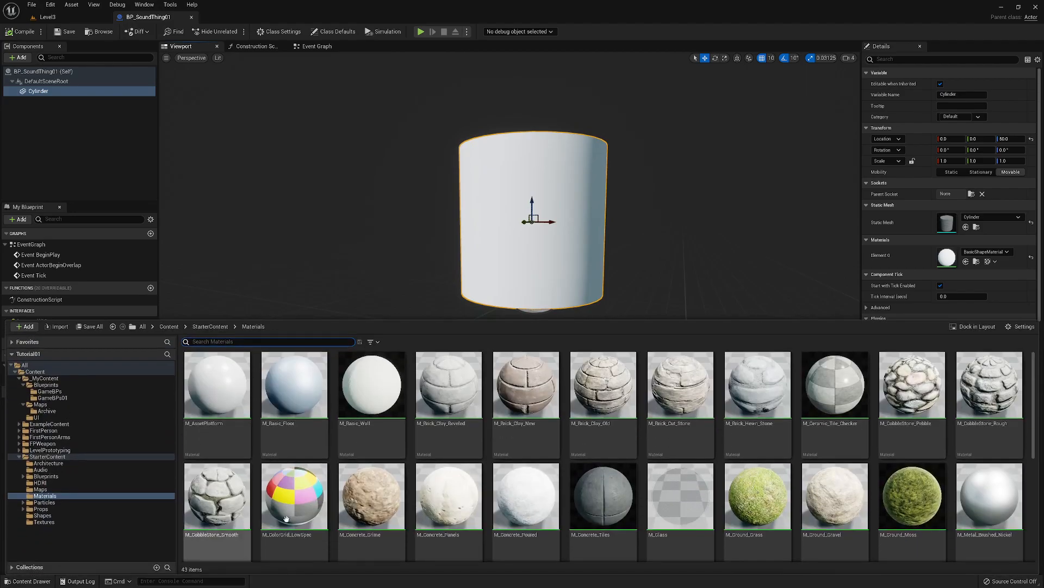
scroll(362, 479, down, 3)
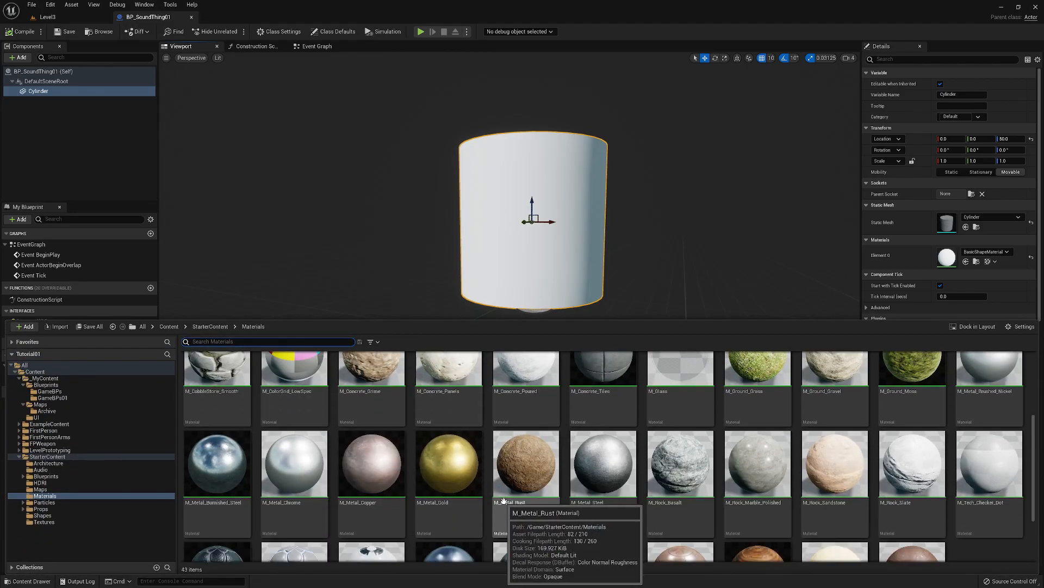
click(355, 463)
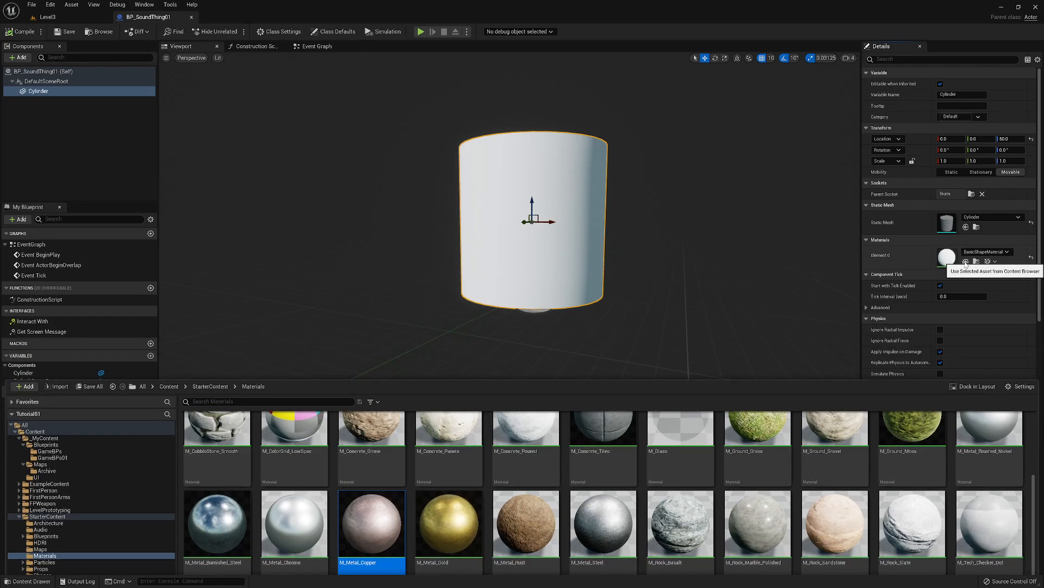
click(966, 261)
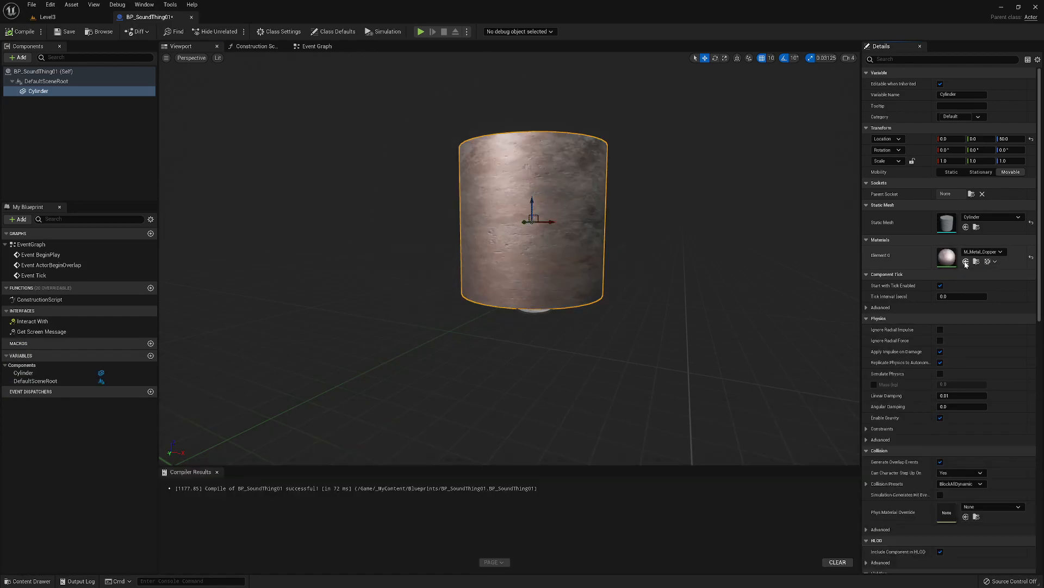
mouse_move(734, 315)
right_down()
mouse_move(582, 321)
mouse_move(727, 321)
mouse_move(721, 338)
mouse_move(729, 317)
right_up()
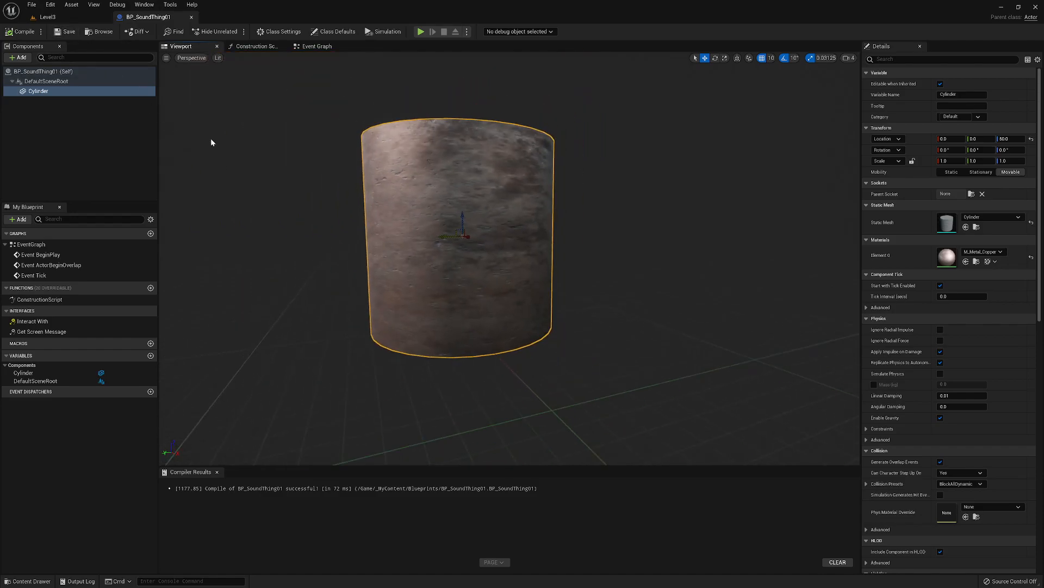
Step: Place an instance of BP_SoundThing01 on an open area of the Level3 floor, at about X 2920, Y 2400, Z 0
click(63, 18)
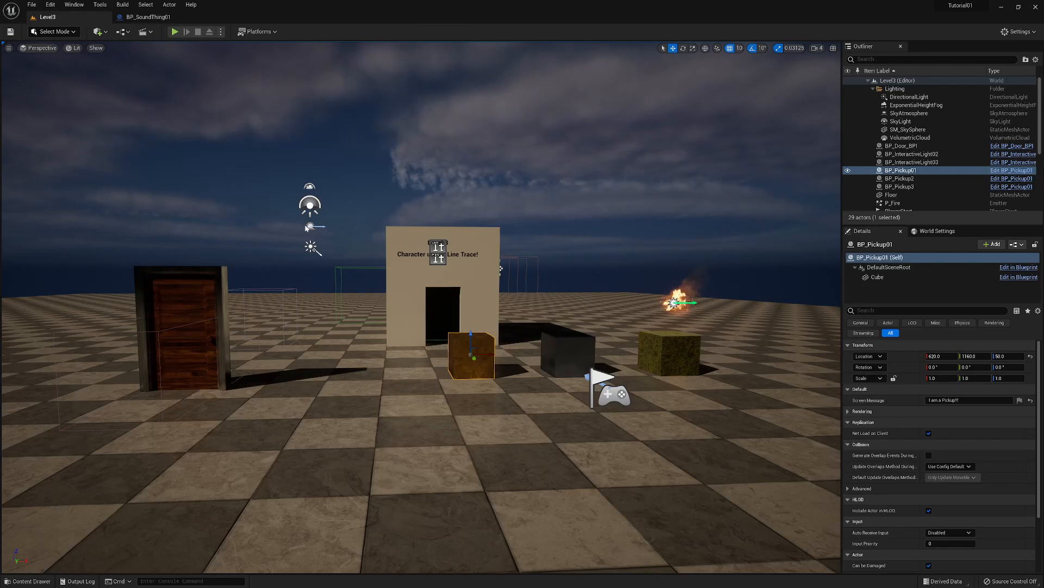
middle_drag(421, 304, 606, 321)
right_drag(607, 321, 751, 314)
key(w)
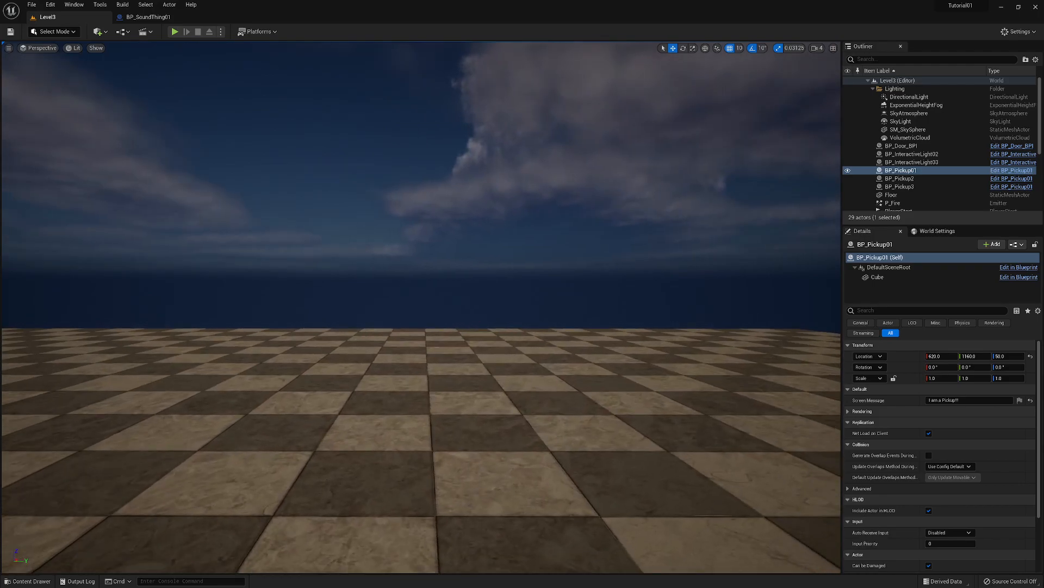
click(52, 581)
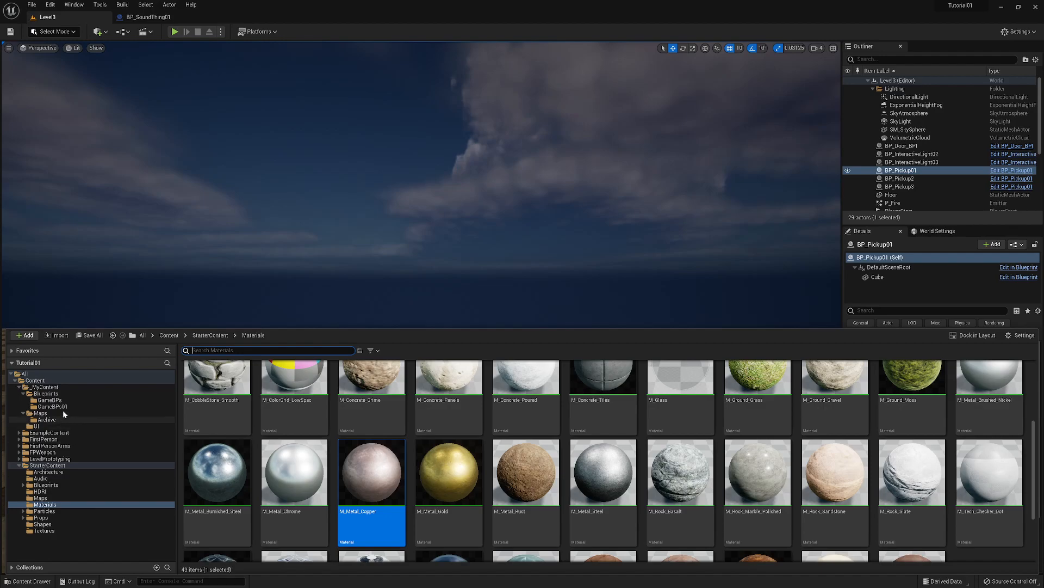
click(45, 393)
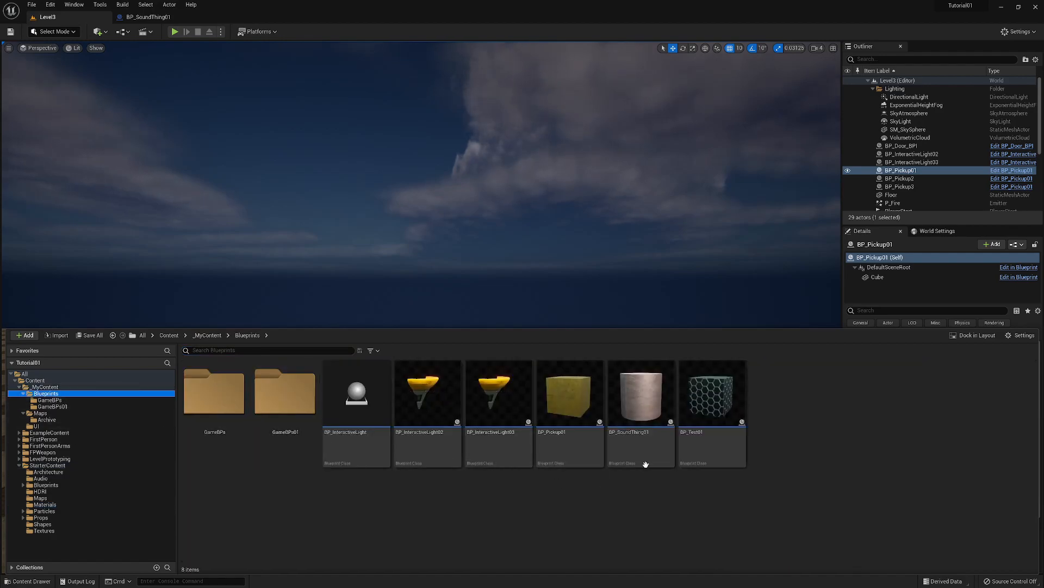
right_drag(569, 261, 574, 297)
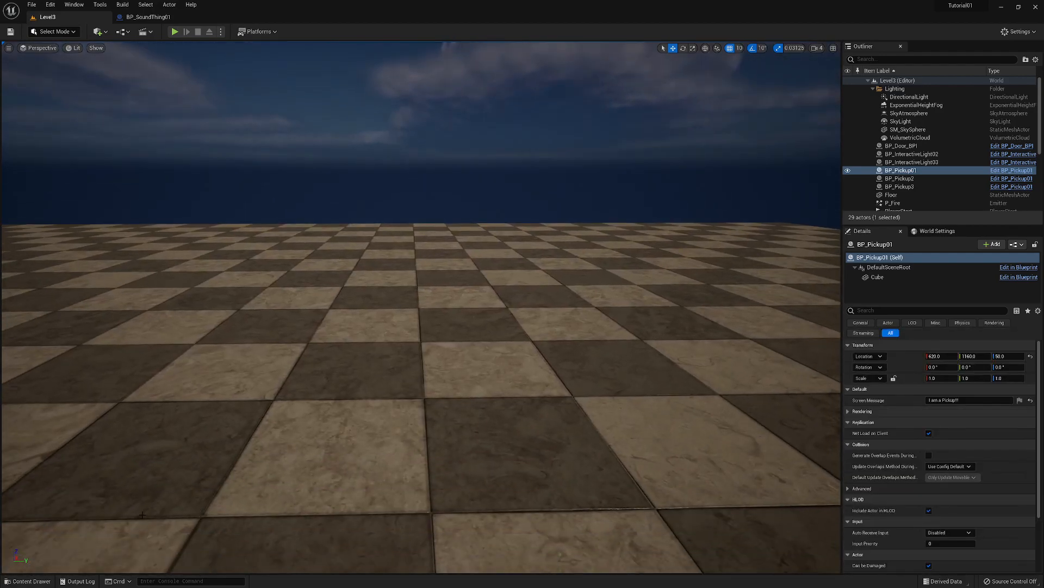
click(32, 581)
click(640, 397)
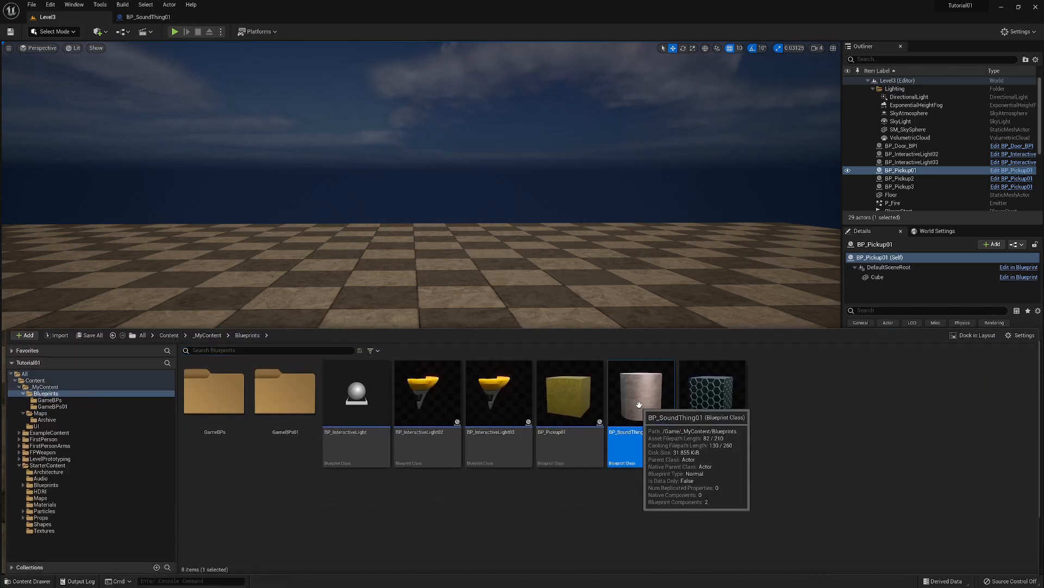
drag(493, 311, 415, 291)
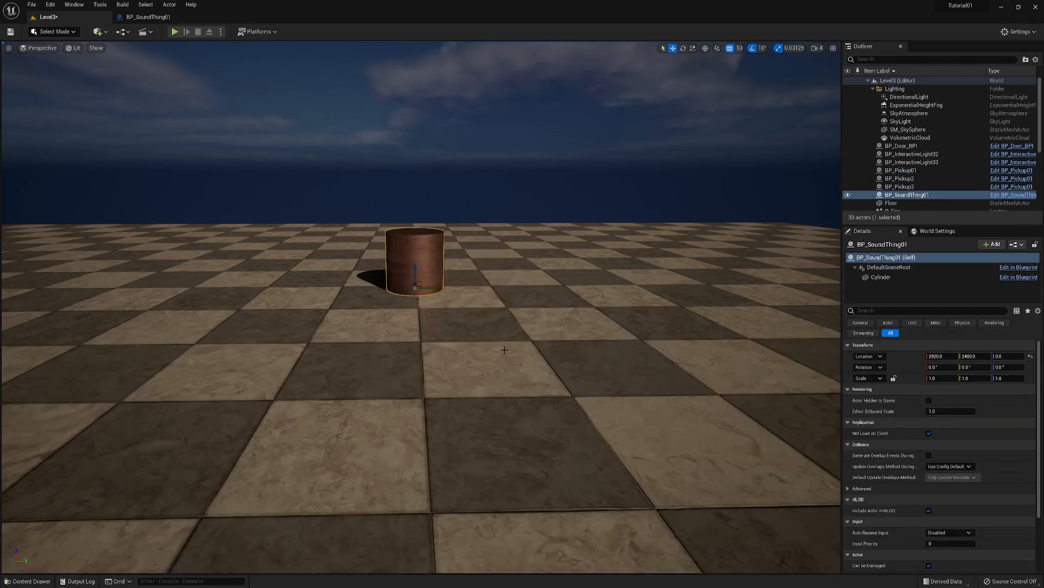
key(w)
mouse_move(415, 291)
right_down()
mouse_move(427, 294)
mouse_move(400, 292)
right_up()
key(s)
mouse_move(503, 361)
right_down()
mouse_move(522, 361)
mouse_move(503, 361)
right_up()
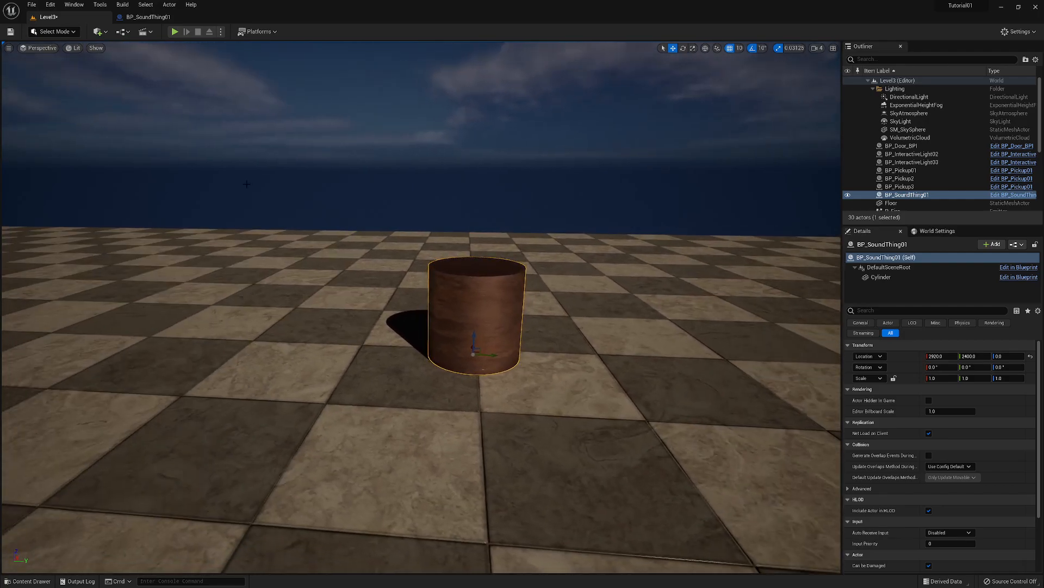
Step: Add an Audio component under the Cylinder in the BP_SoundThing01 blueprint, keeping its default name, and look over its settings
click(145, 17)
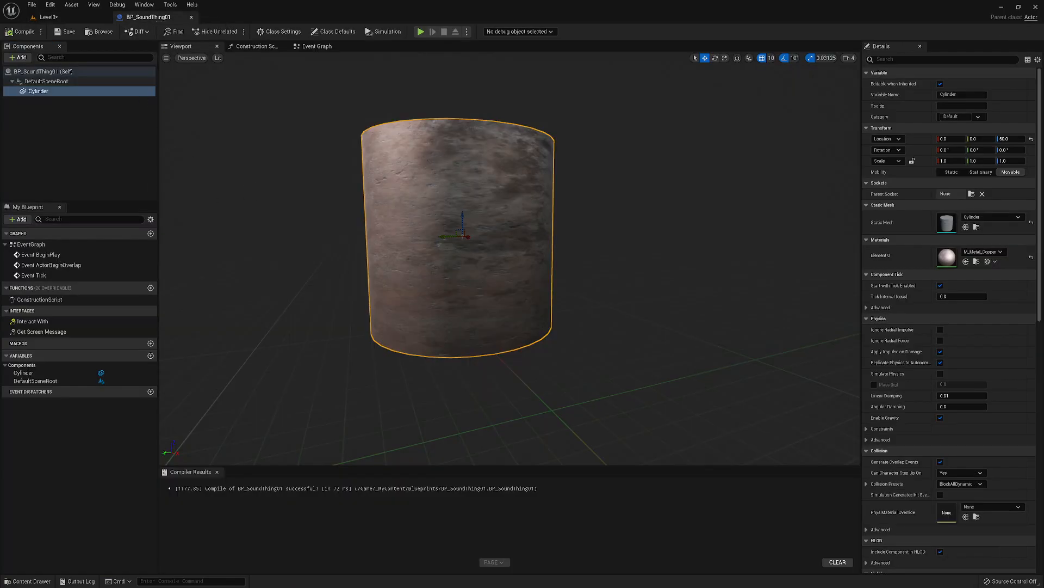
click(16, 58)
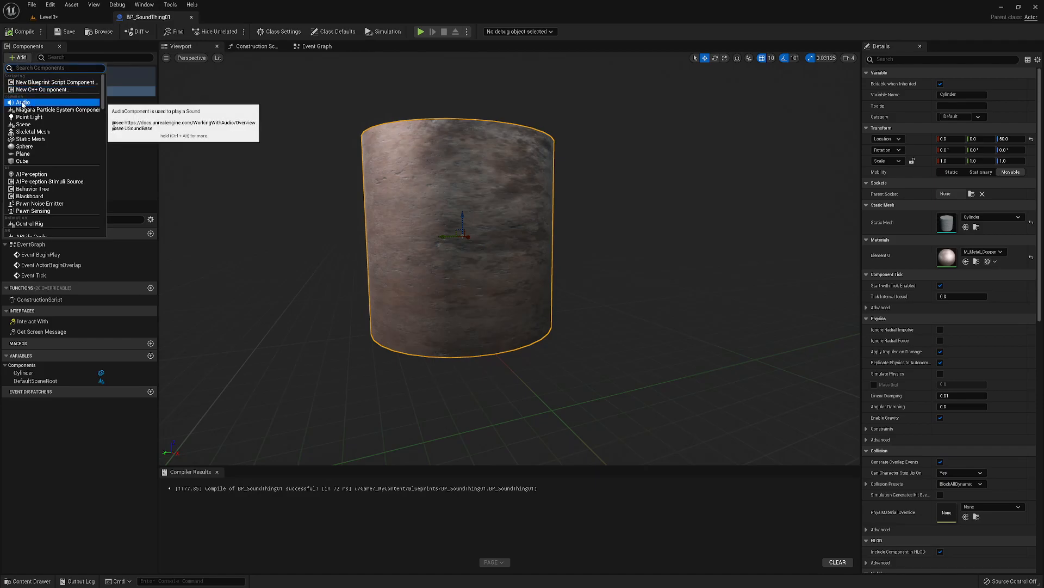
click(22, 102)
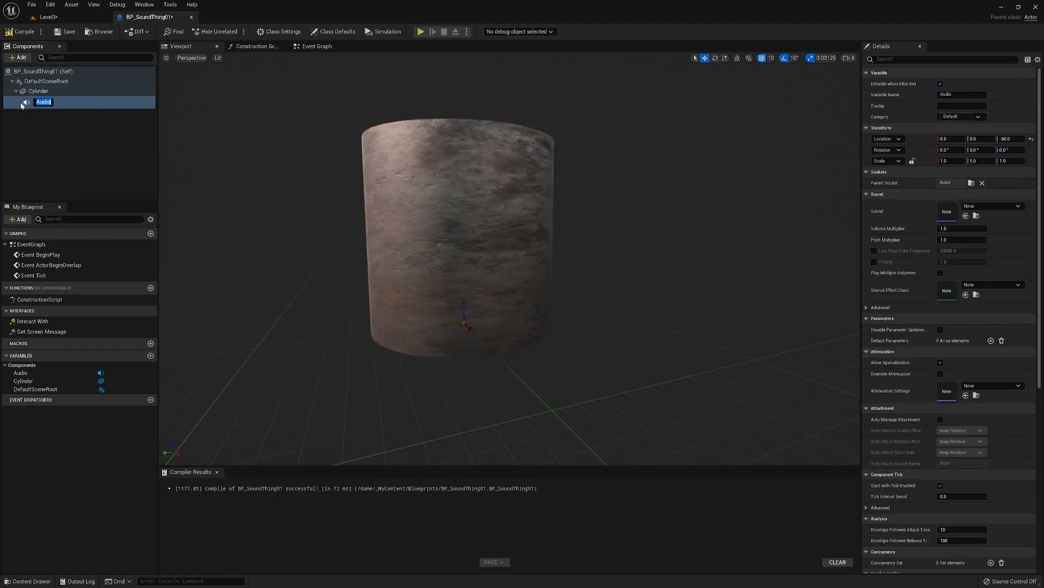
click(72, 102)
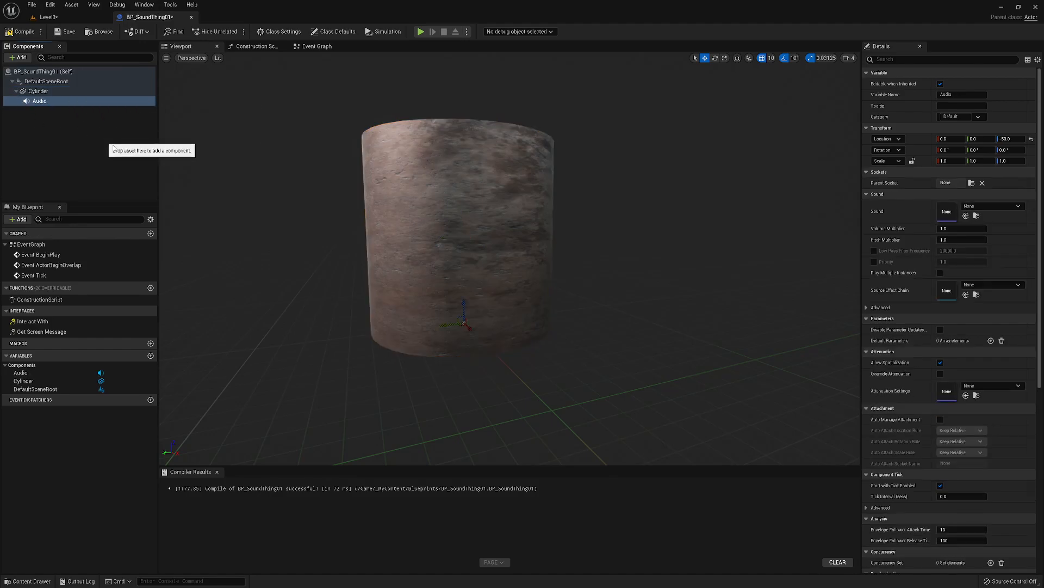
click(90, 132)
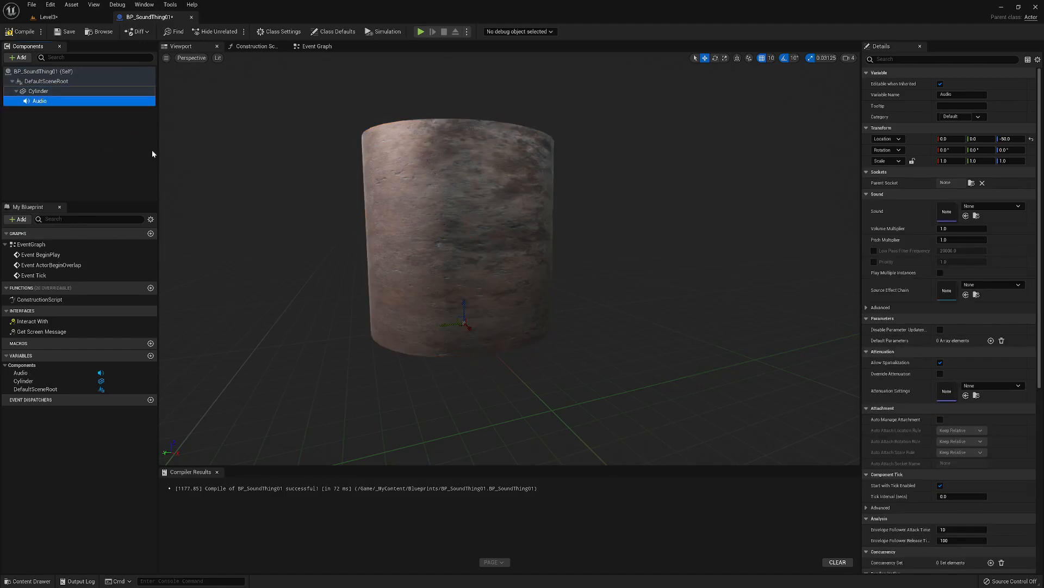
drag(1040, 358, 1043, 331)
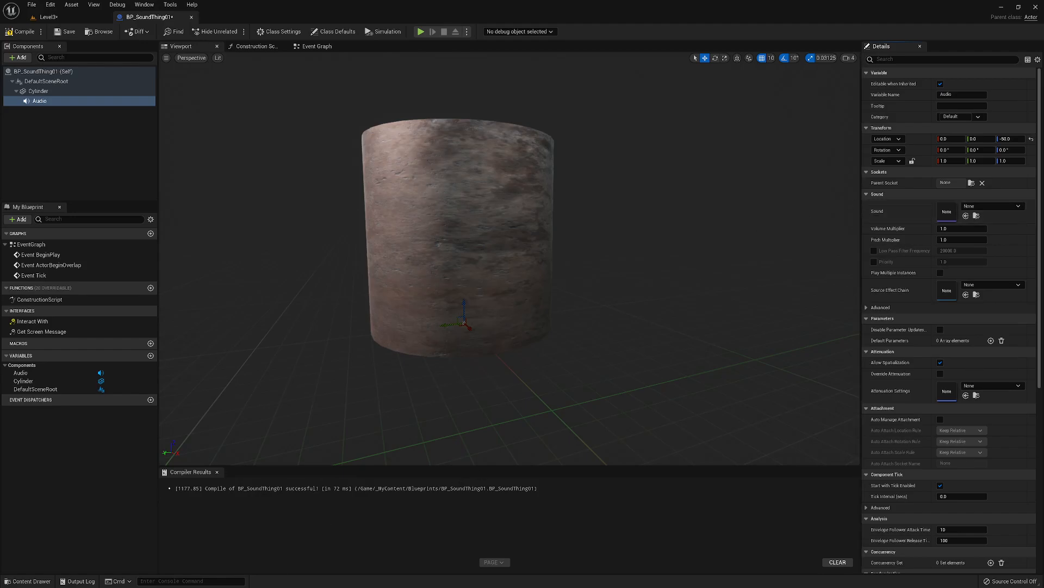
Step: Preview the Fire01_Cue sound in the StarterContent Audio folder and open the cue for editing
click(33, 581)
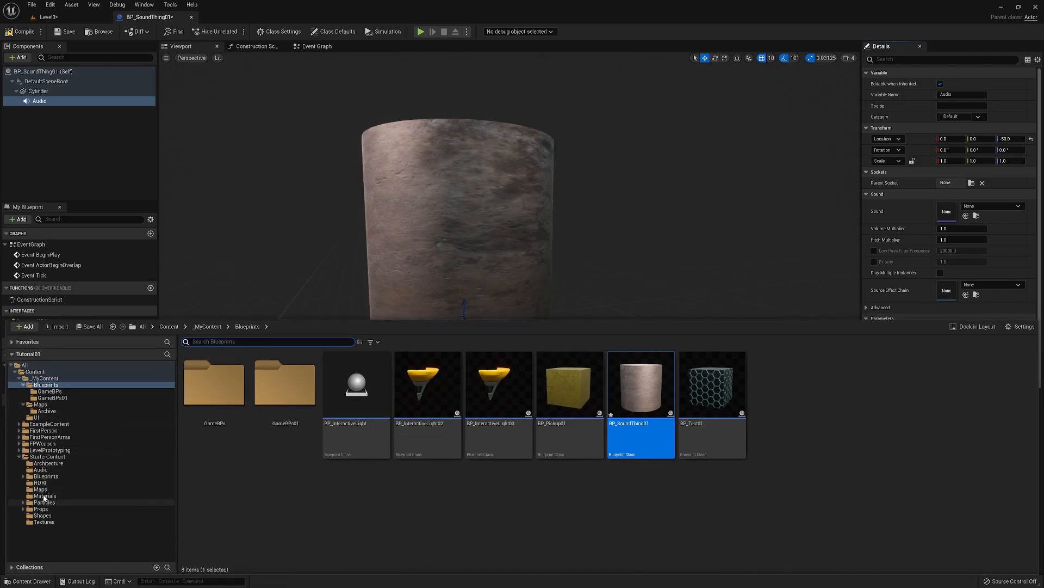
click(41, 469)
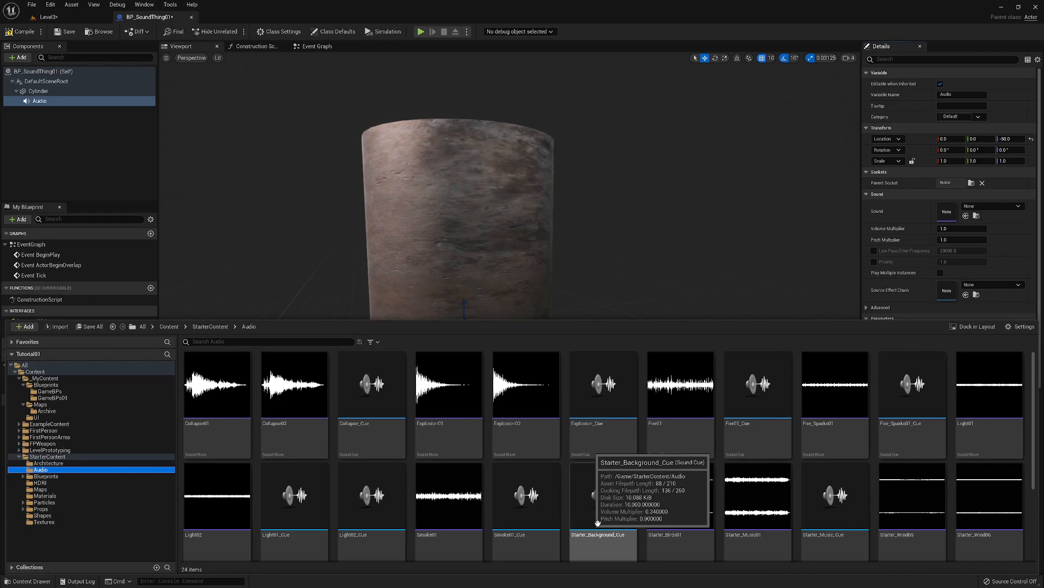
click(756, 385)
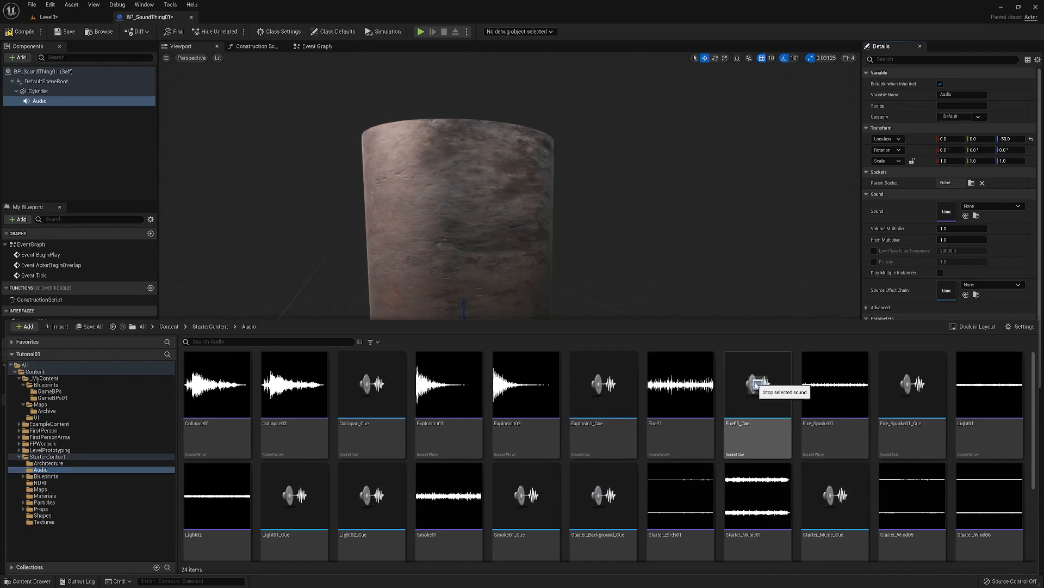
click(678, 422)
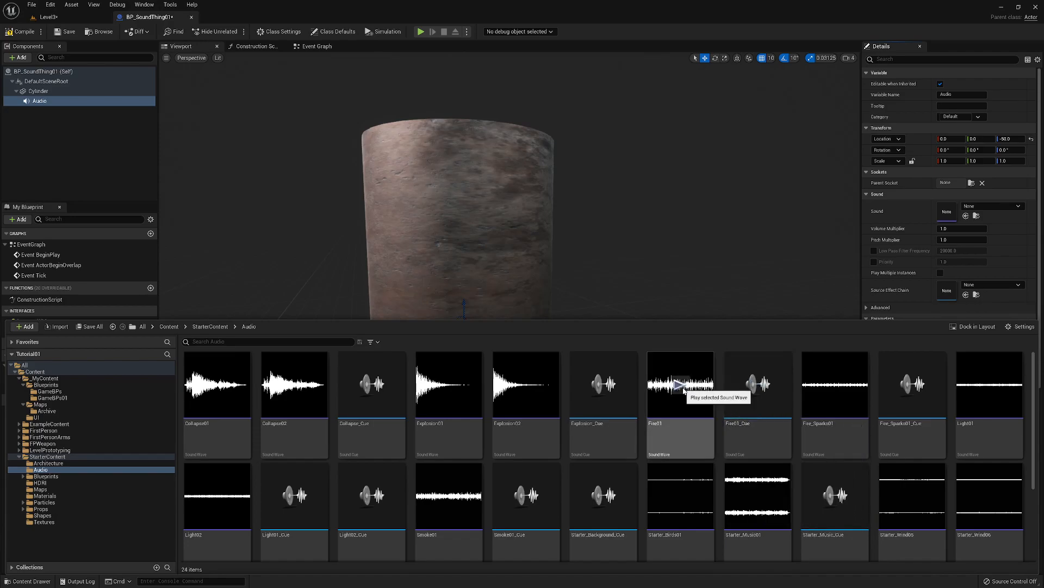
double_click(750, 414)
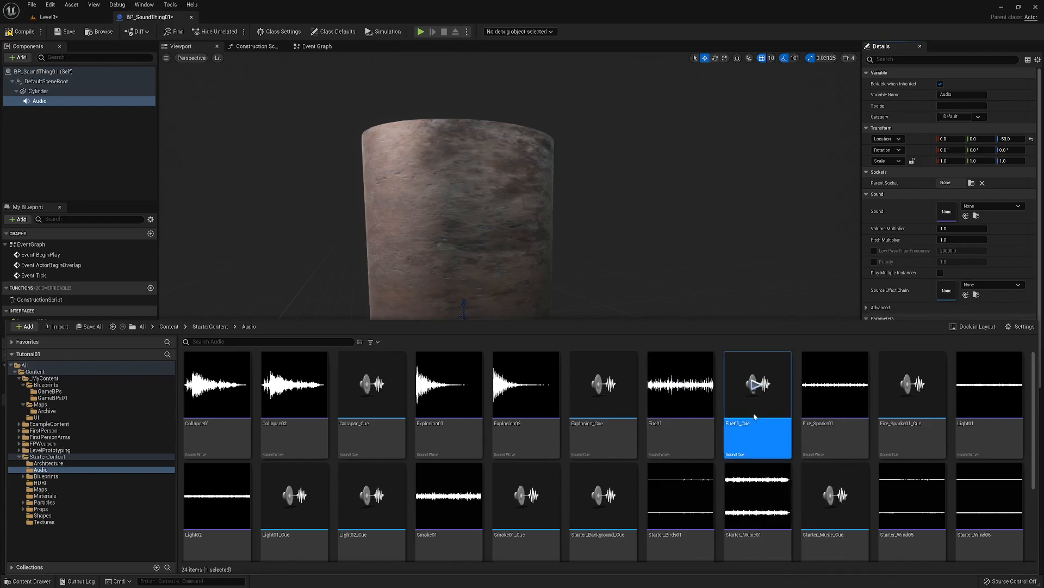
Step: Move the Looping Wave Player node away from the Output node, review both nodes' settings, and save and close Fire01_Cue
right_drag(702, 432, 686, 402)
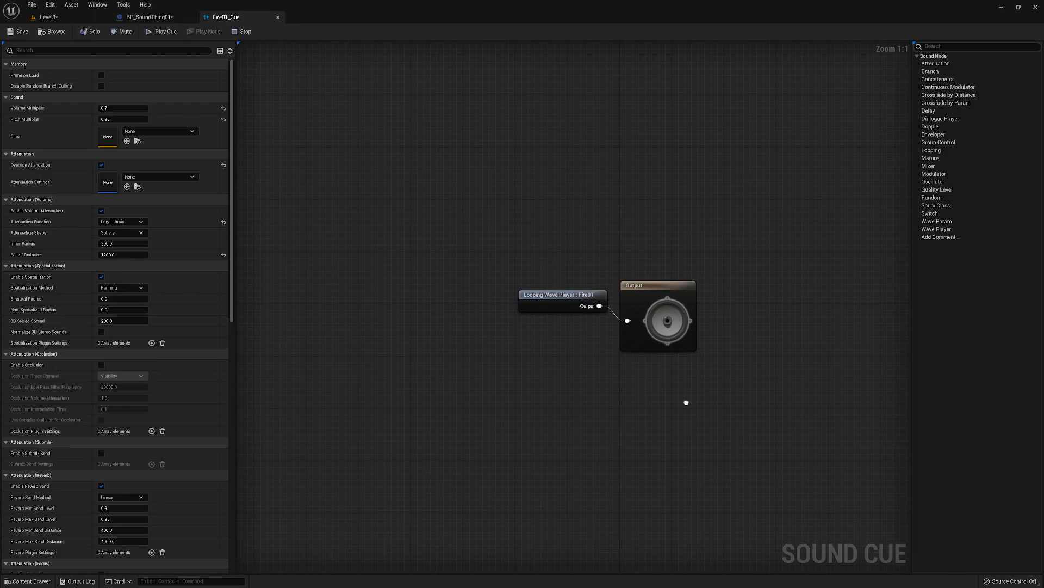
drag(575, 304, 434, 312)
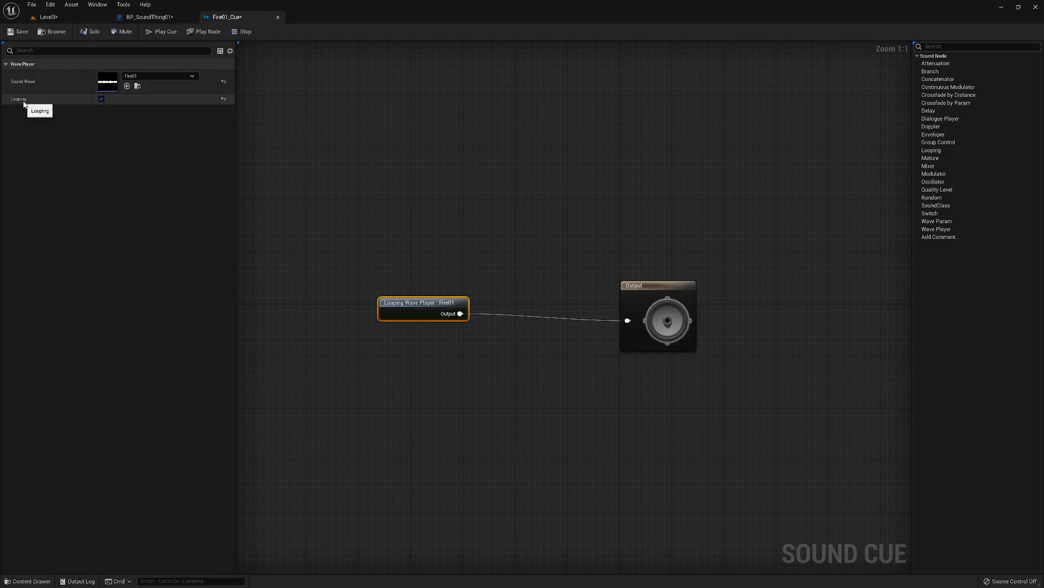
click(655, 288)
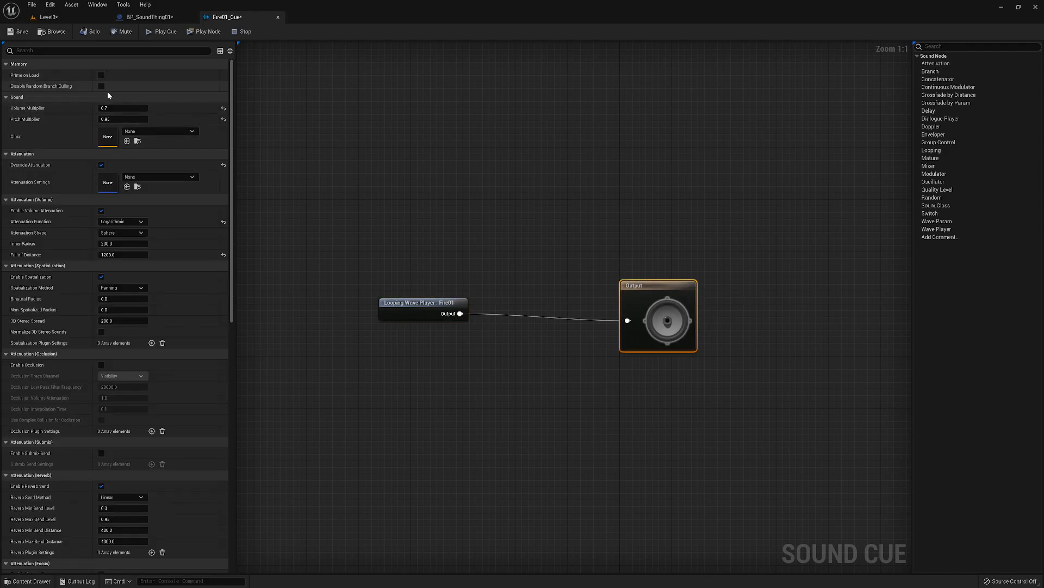
scroll(230, 269, down, 5)
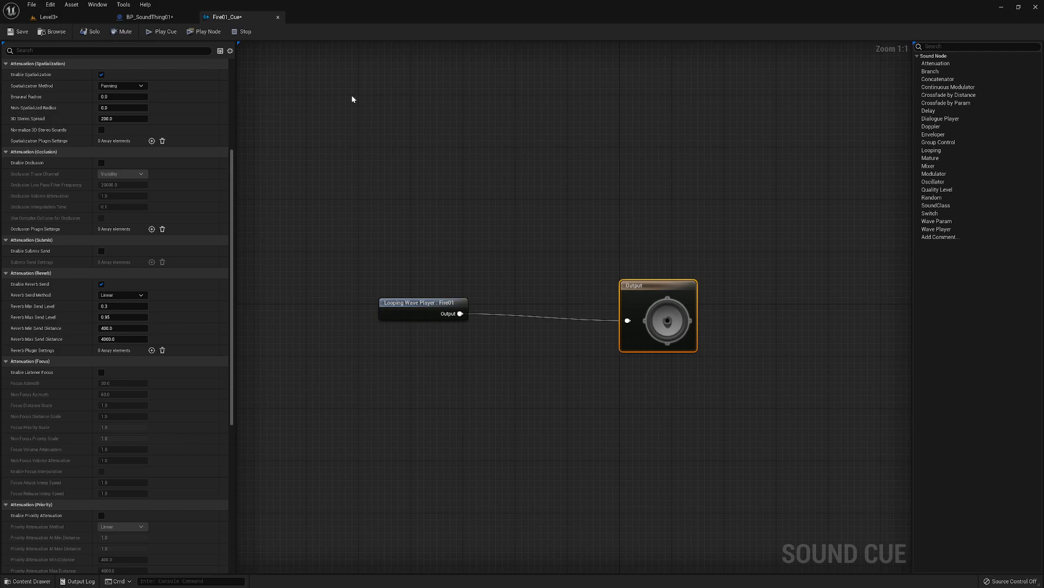
click(19, 31)
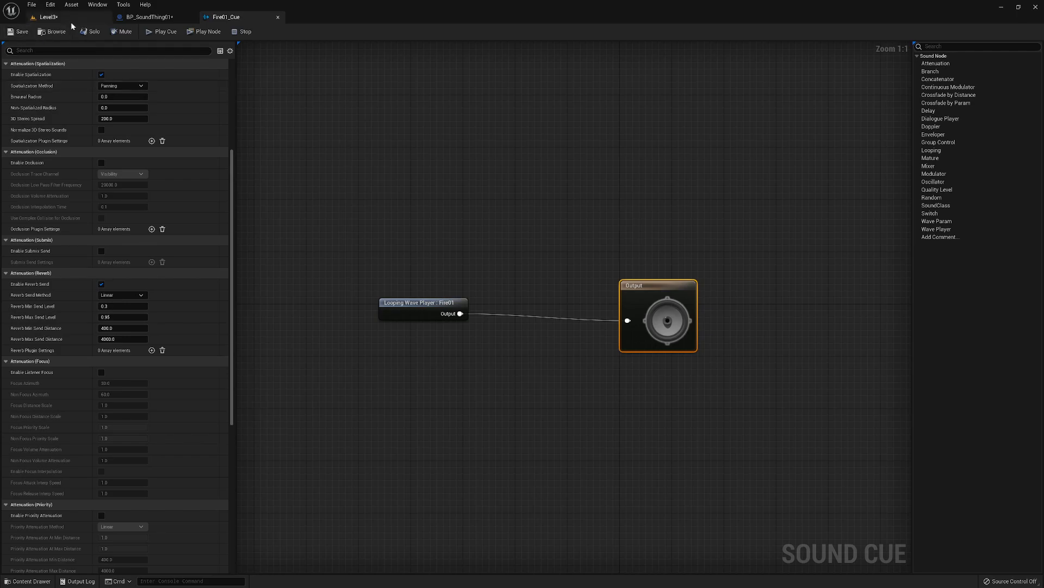
click(278, 17)
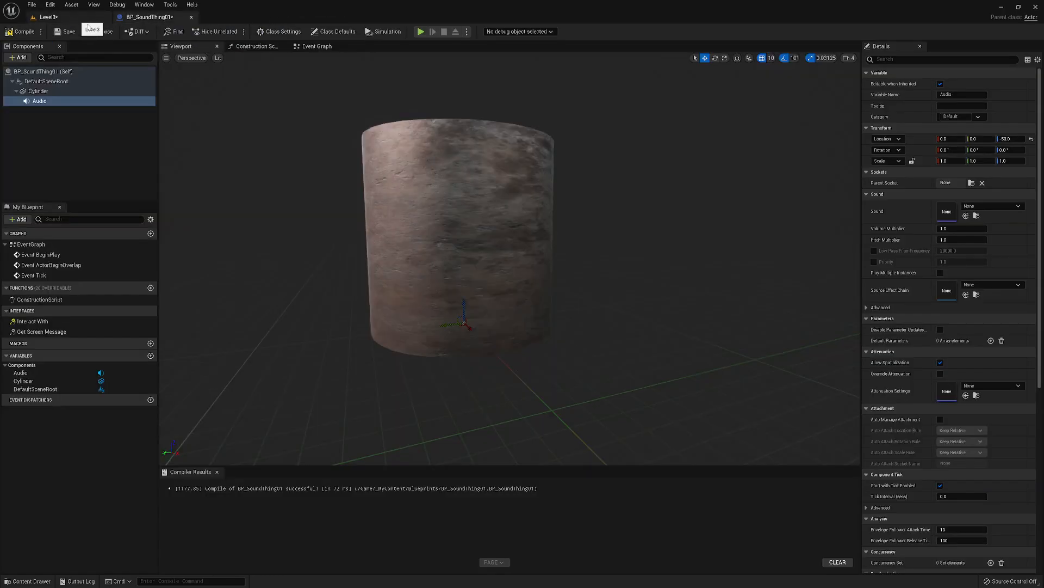
Step: Assign Fire01_Cue as the sound of the blueprint's Audio component
click(109, 101)
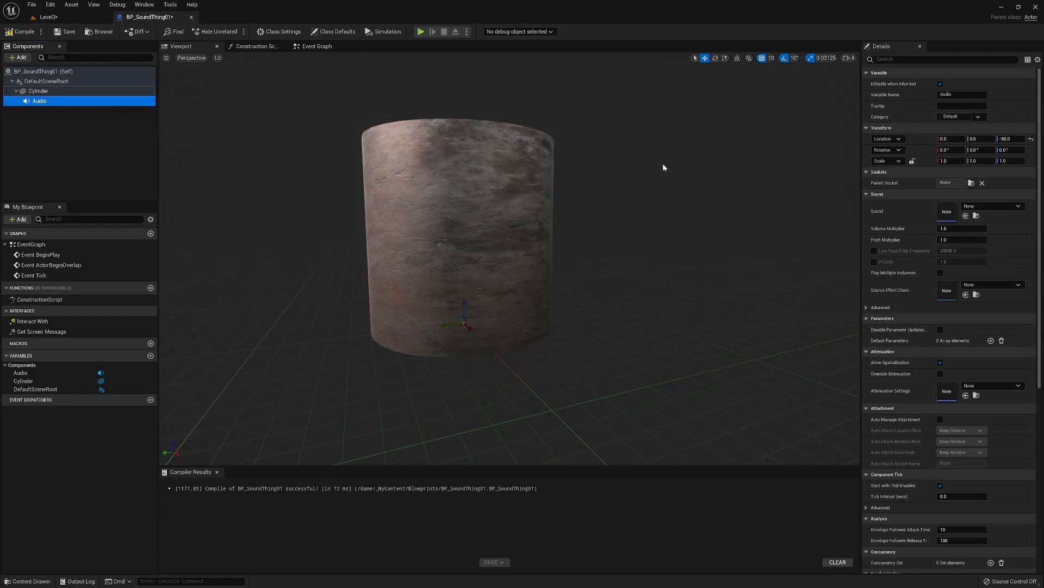
click(966, 216)
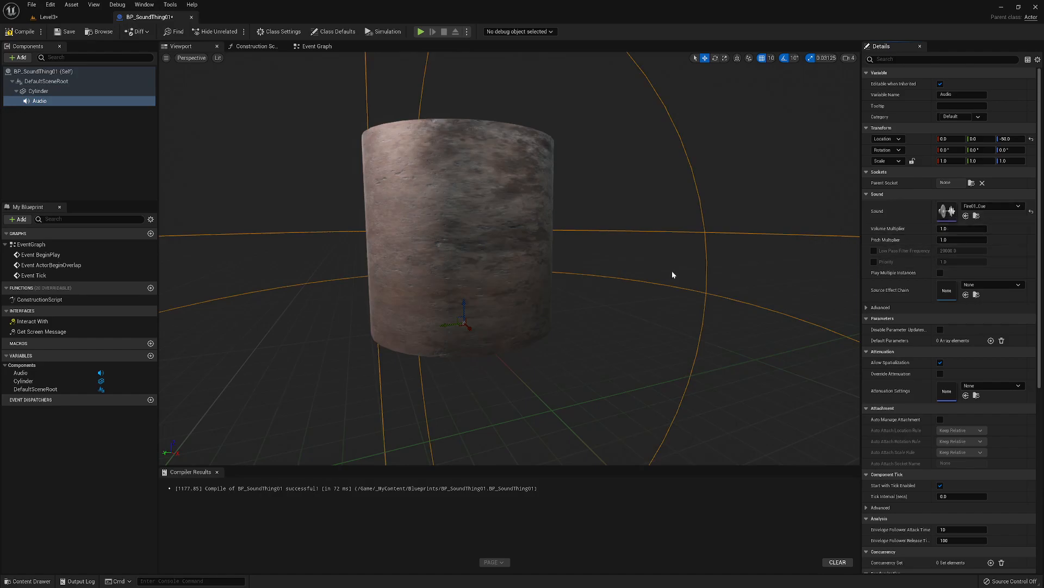
Step: Examine the Audio component's attenuation spheres around the cylinder from far away and close up in the blueprint viewport
key(s)
right_drag(510, 258, 367, 226)
key(e)
key(w)
key(d)
key(q)
key(d)
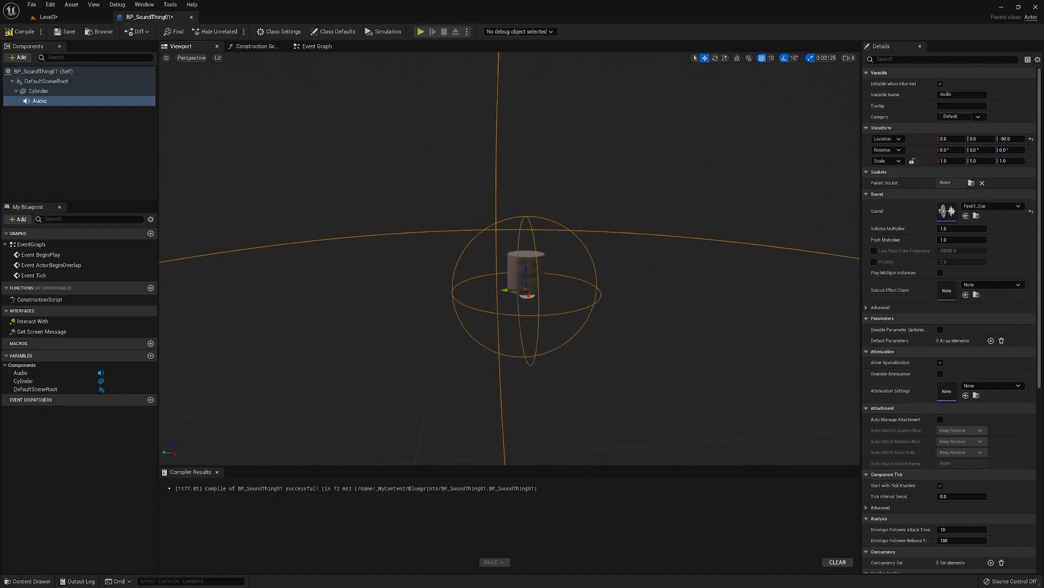
right_drag(580, 269, 577, 270)
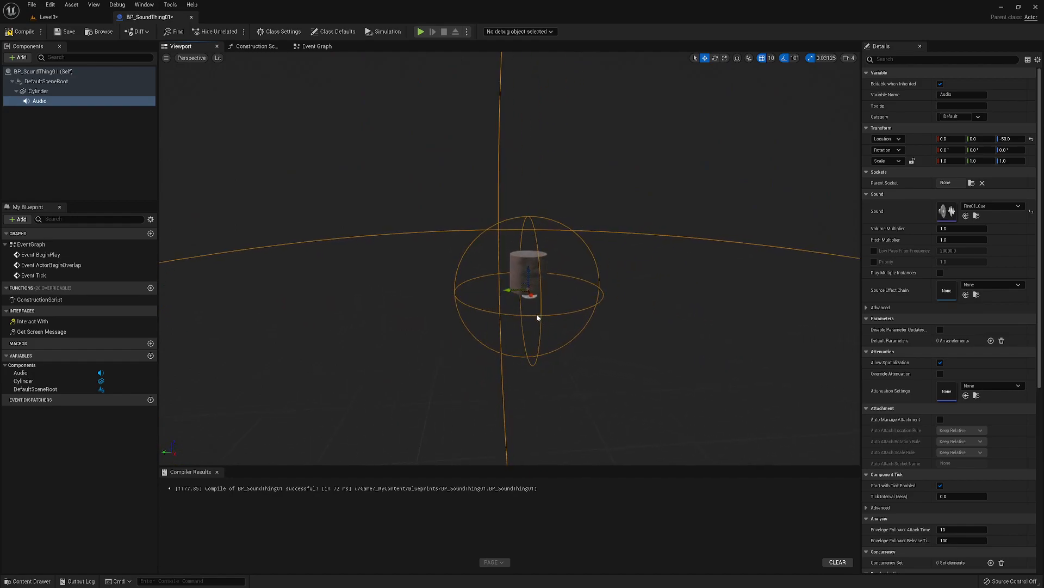
mouse_move(544, 313)
right_down()
mouse_move(541, 303)
mouse_move(501, 301)
mouse_move(542, 317)
right_up()
key(w)
key(d)
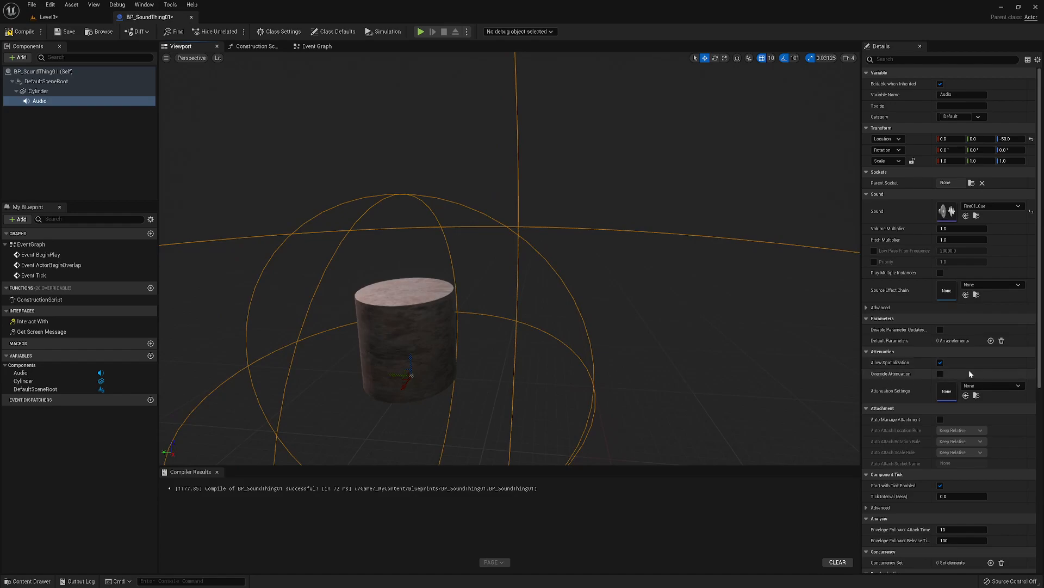
Step: Enable Override Attenuation on the Audio component and set its attenuation function to Natural Sound
click(940, 374)
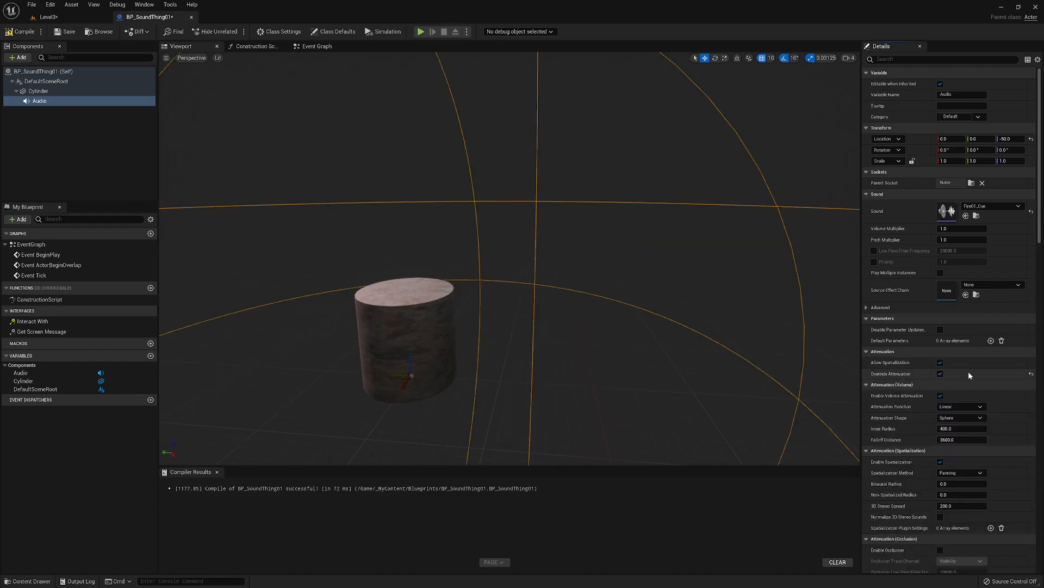
click(940, 374)
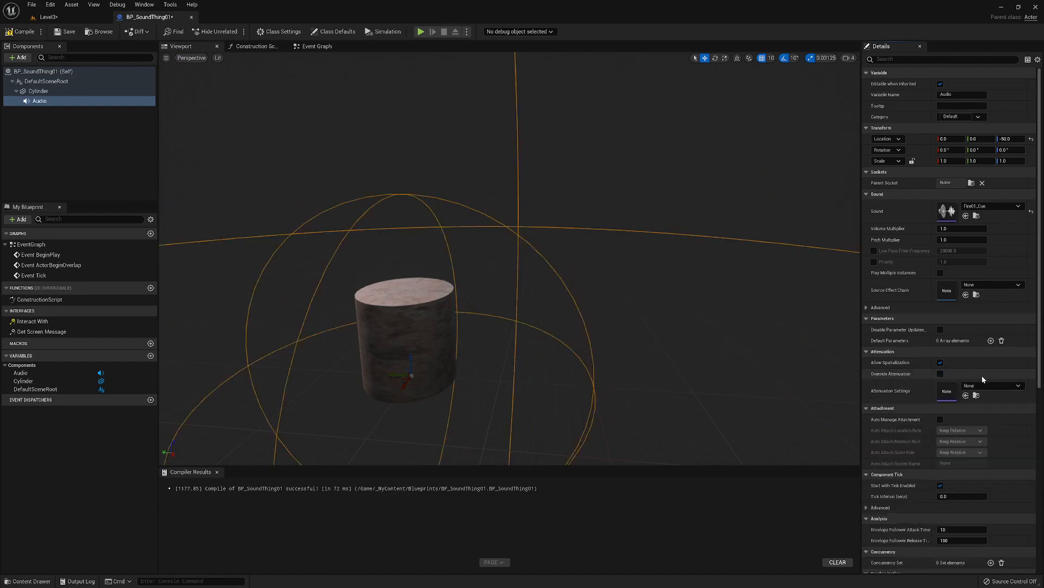
scroll(983, 376, down, 3)
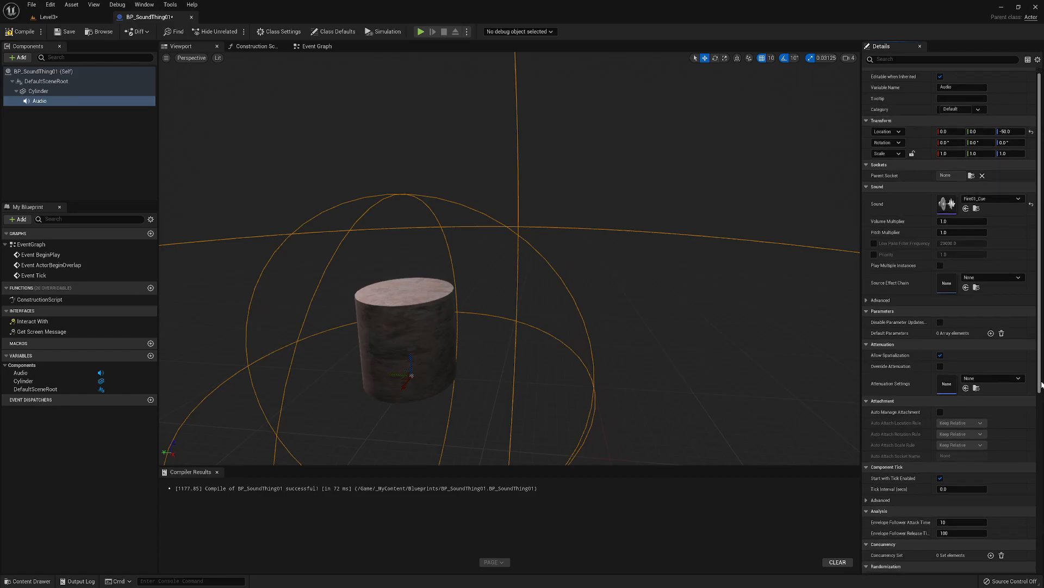
scroll(949, 321, down, 10)
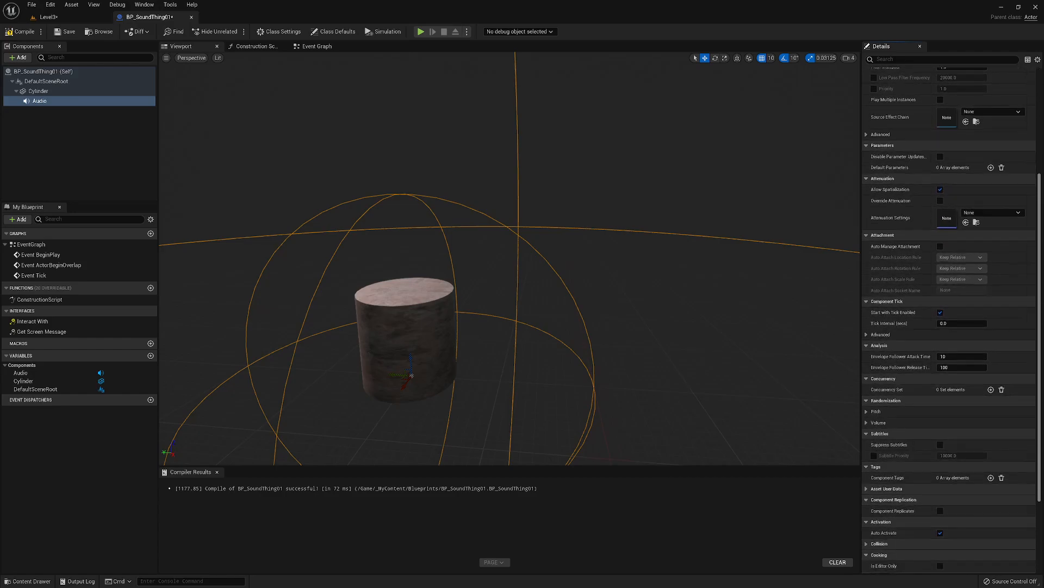
scroll(938, 393, up, 10)
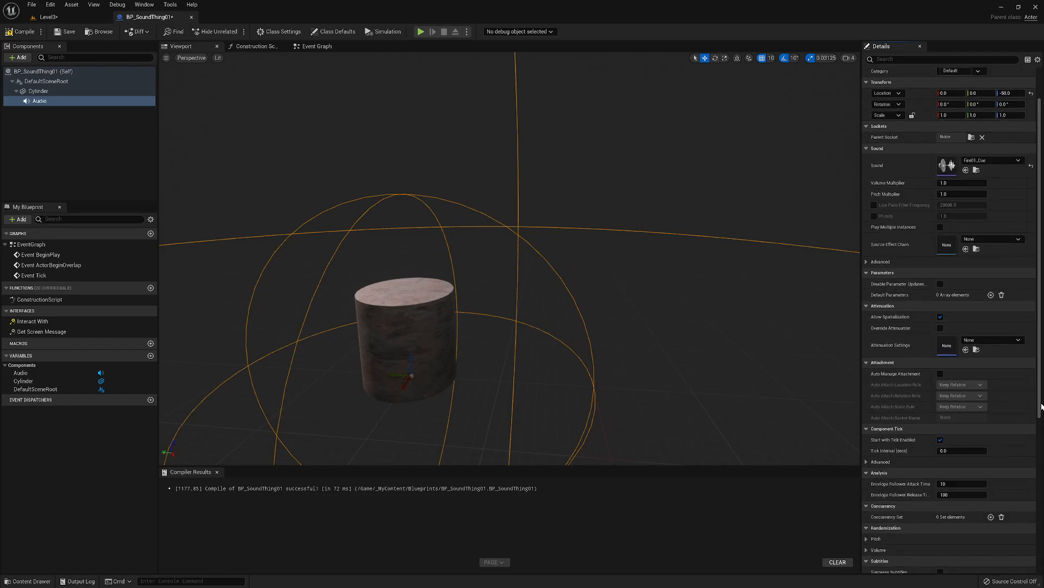
click(940, 328)
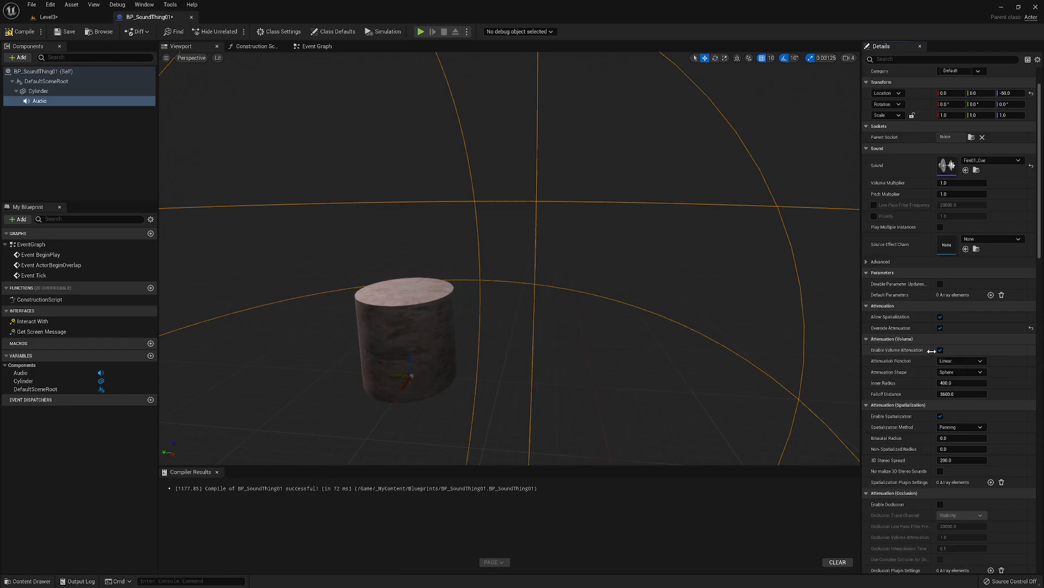
click(981, 362)
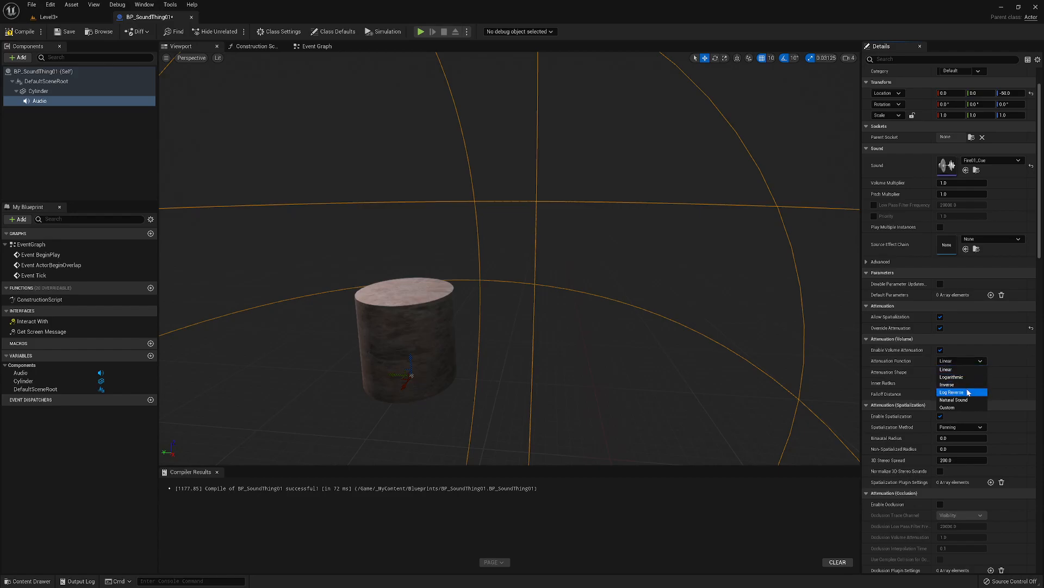
click(962, 400)
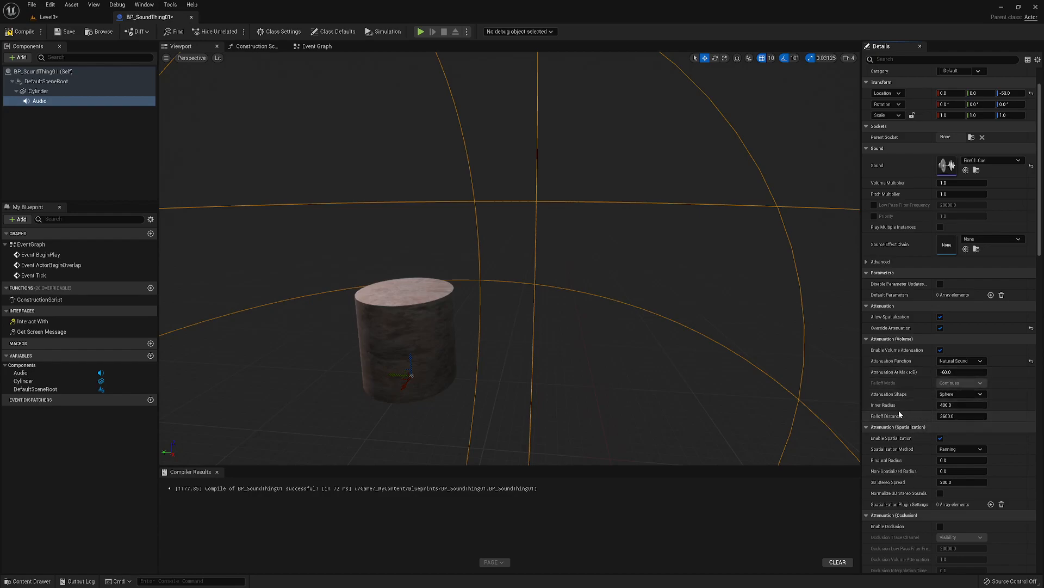
Step: Set the attenuation's inner radius to about 386 and its falloff distance to about 4309, and compile and save the blueprint
right_drag(784, 393, 758, 395)
key(s)
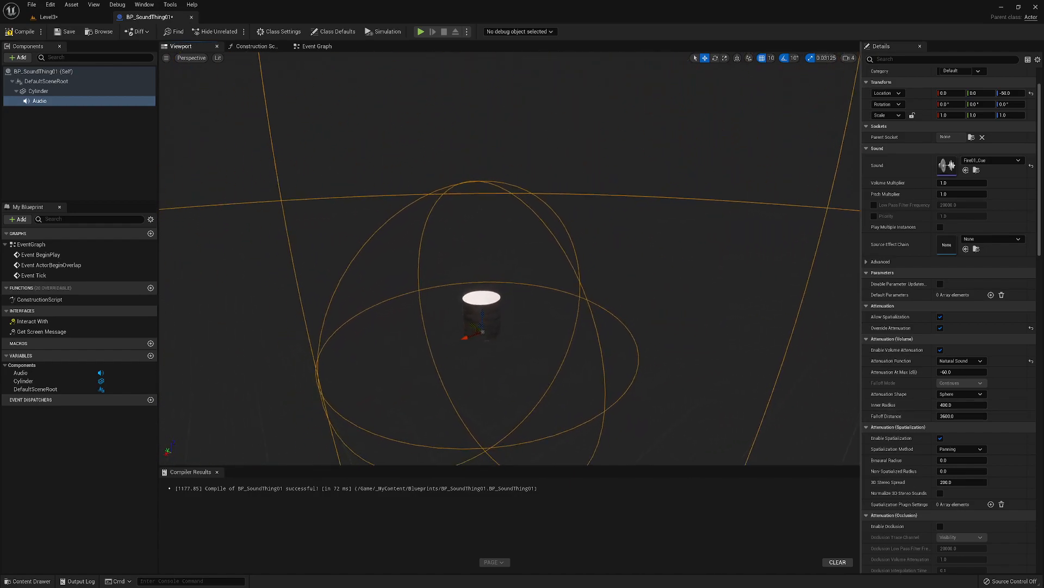
mouse_move(958, 405)
mouse_down()
mouse_move(1001, 405)
mouse_move(953, 406)
mouse_up()
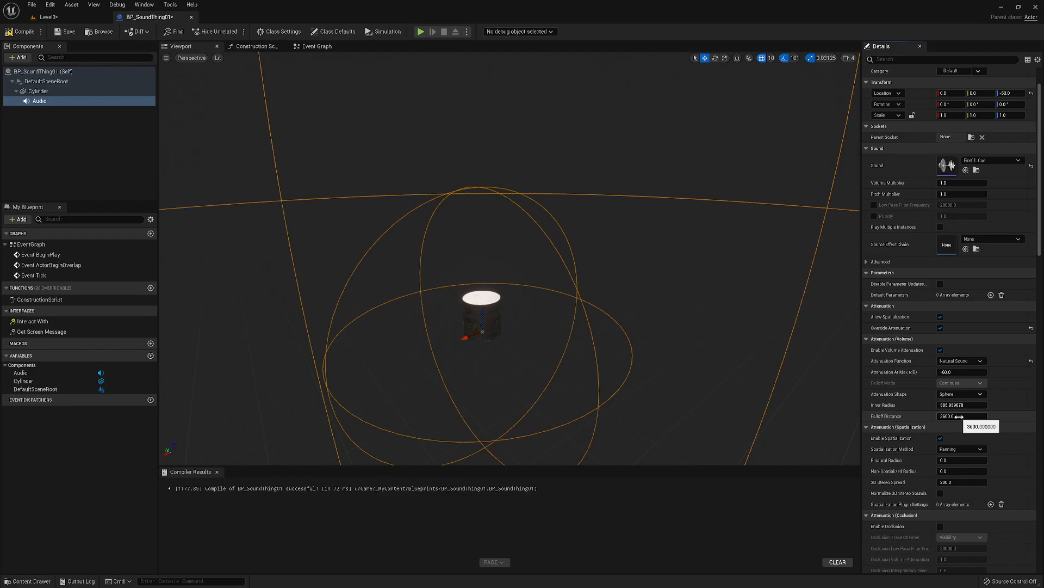
drag(959, 416, 1012, 416)
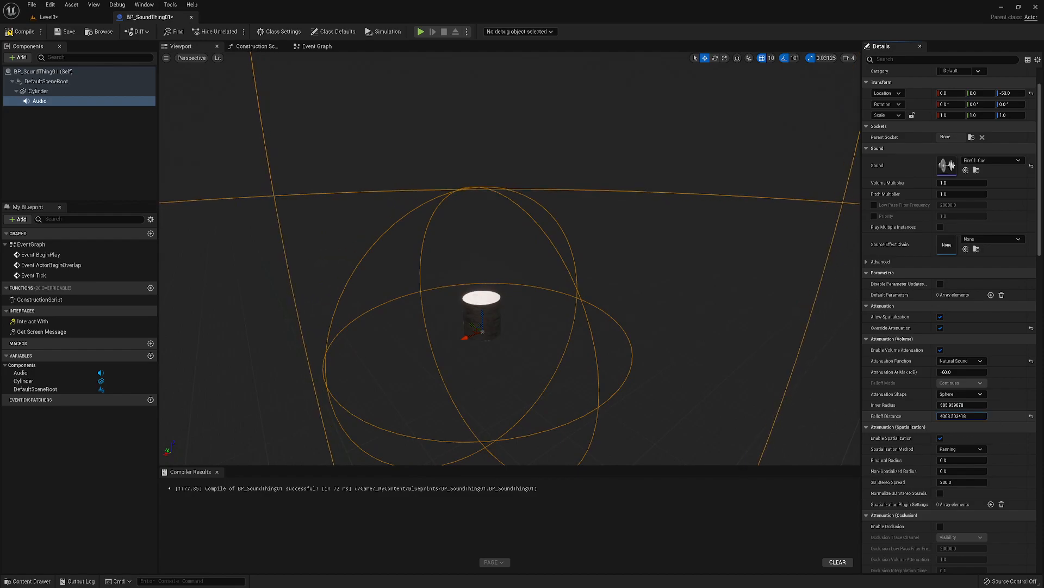
click(21, 31)
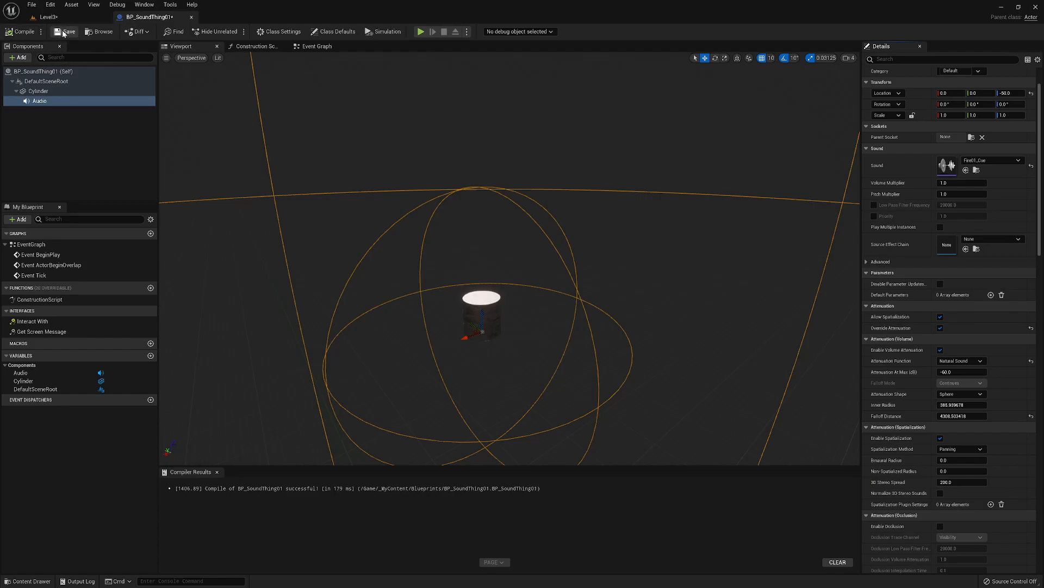
Step: Frame the placed sound cylinder in Level3 and float the blueprint editor as an enlarged separate window beside it
click(48, 17)
right_drag(427, 258, 430, 289)
key(e)
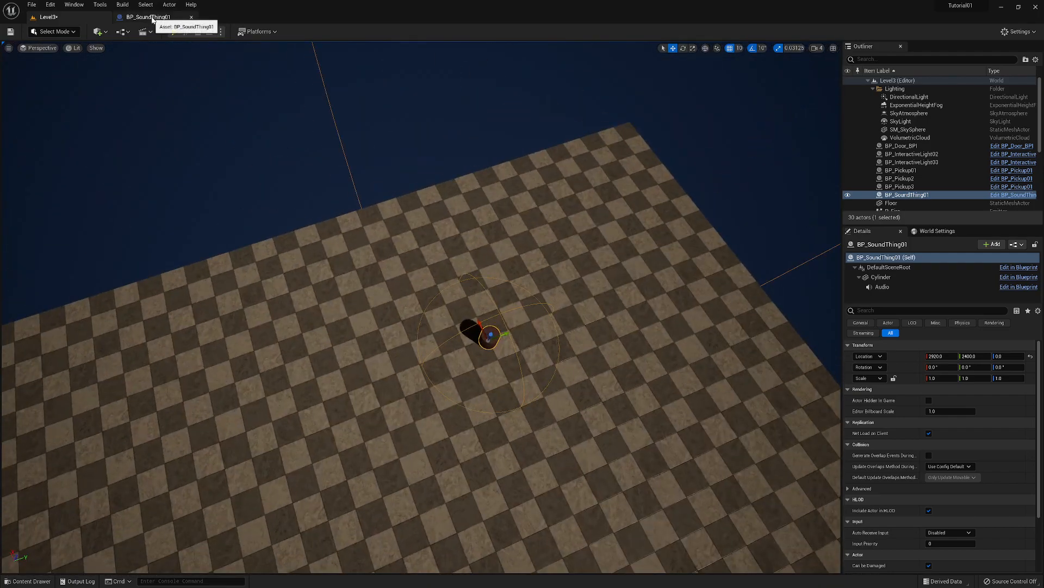
click(146, 17)
drag(147, 17, 522, 49)
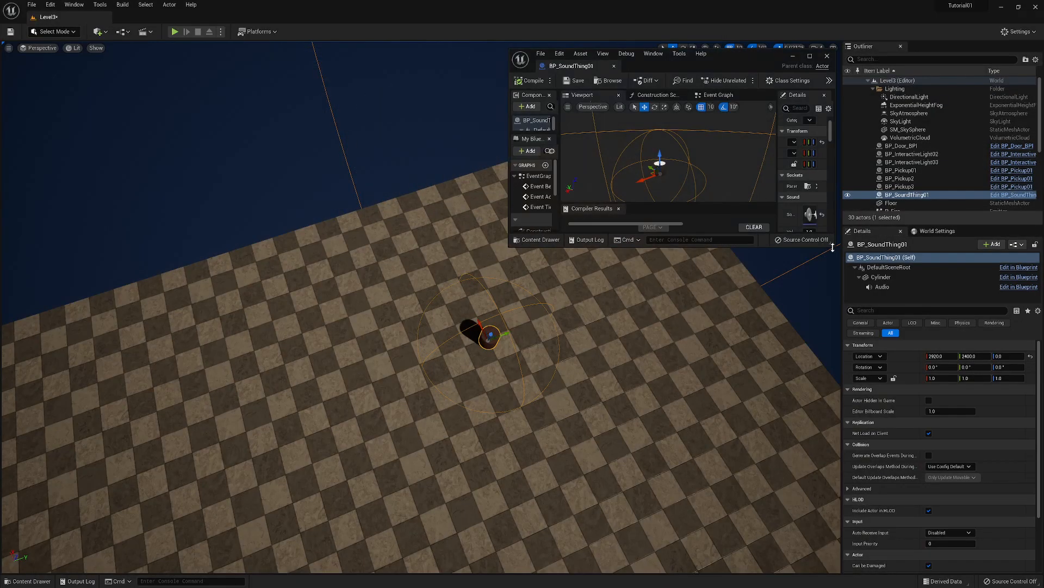
drag(835, 247, 996, 501)
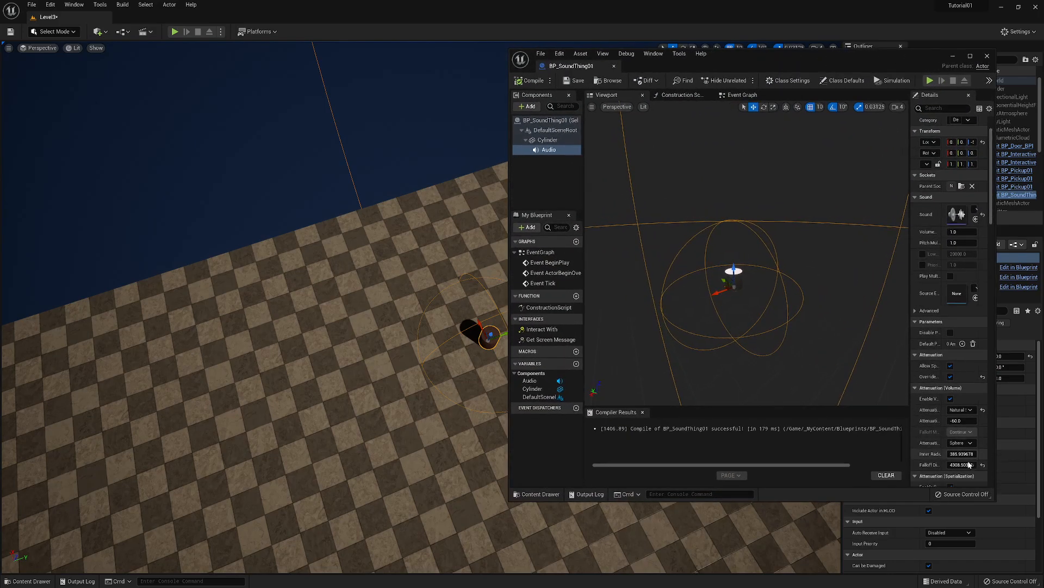
Step: Set the inner radius to about 924 and the falloff distance to about 463, compile, and dock the blueprint editor back into the main window
drag(970, 463, 913, 462)
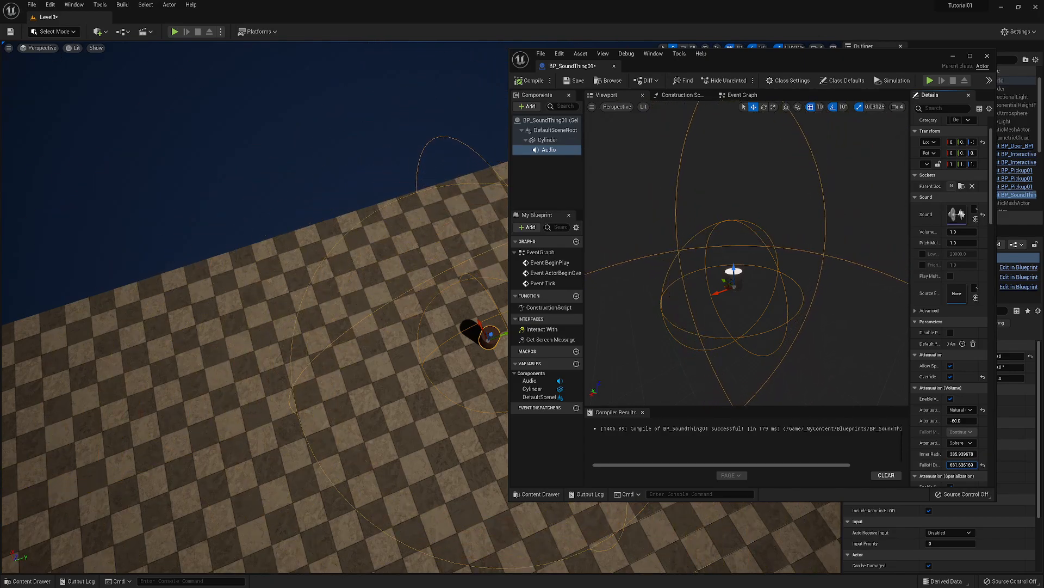
right_drag(462, 366, 539, 417)
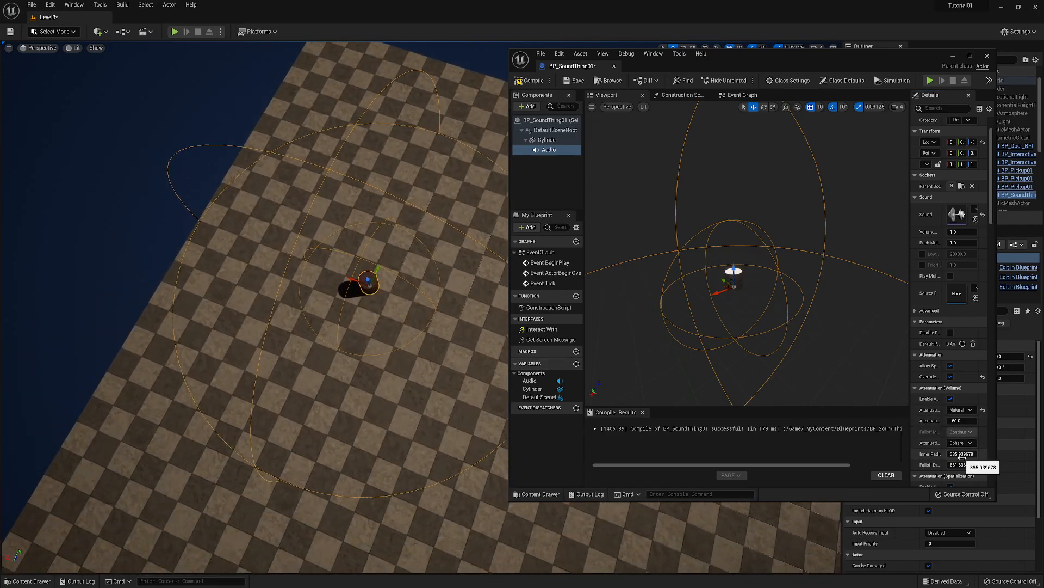
mouse_move(963, 454)
mouse_down()
mouse_move(974, 453)
mouse_move(953, 465)
mouse_up()
right_drag(446, 375, 436, 303)
key(w)
key(s)
click(530, 80)
drag(544, 65, 237, 15)
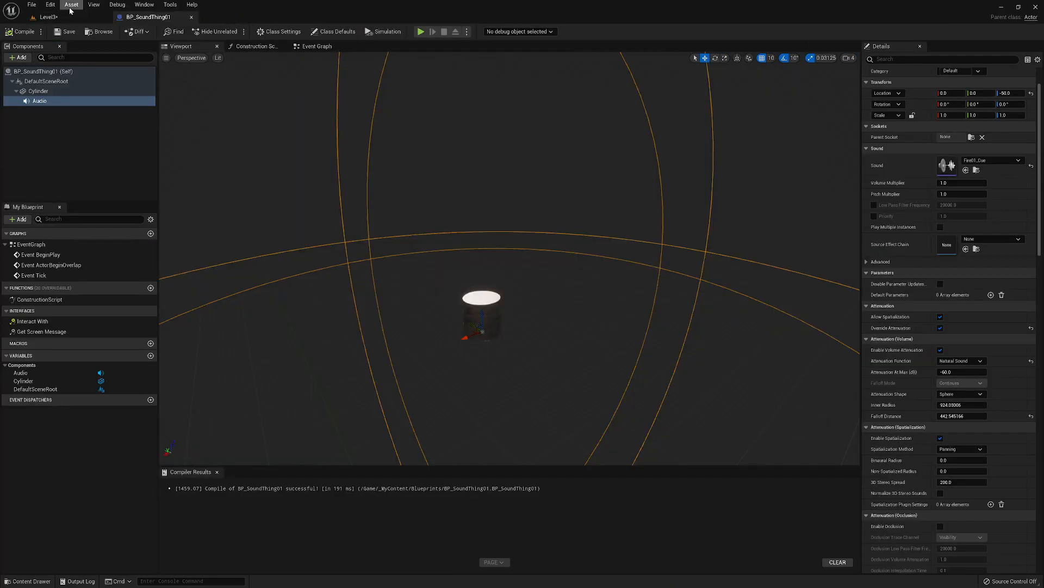
Step: Play Level3 in the editor and walk the character up to the sound cylinder to test the attenuation
click(62, 14)
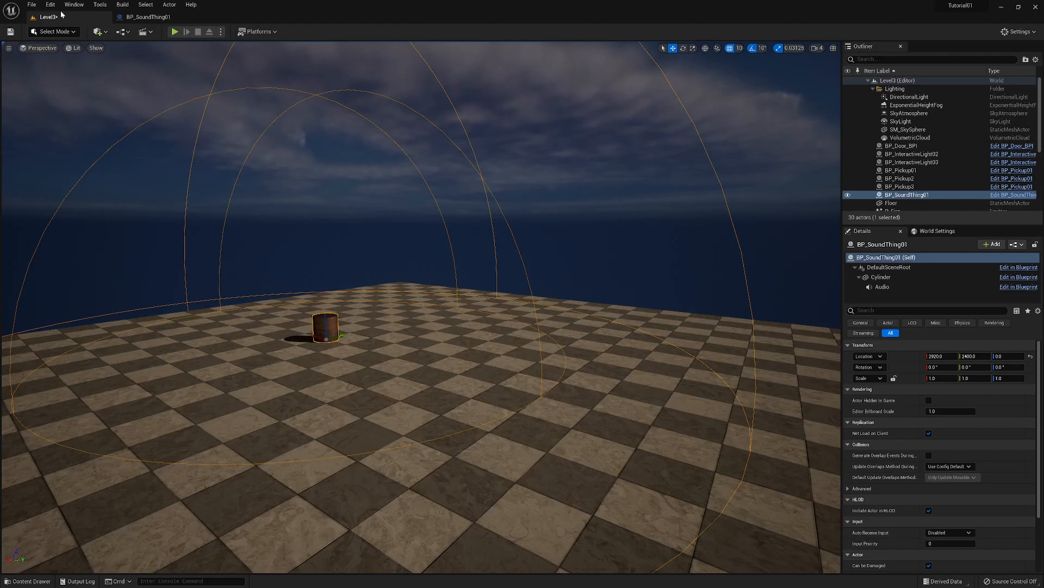
click(175, 32)
key(w)
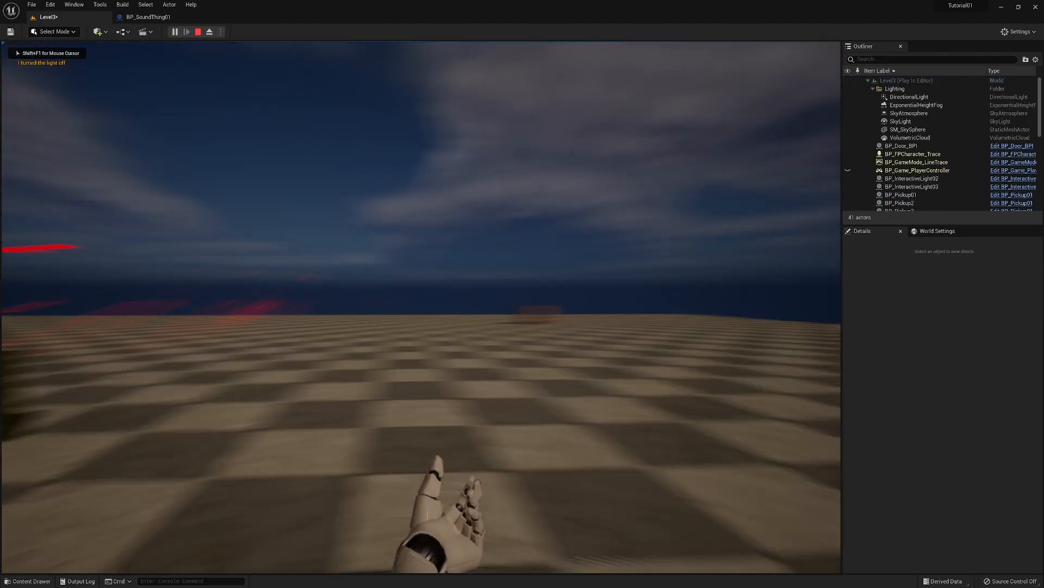
key(w)
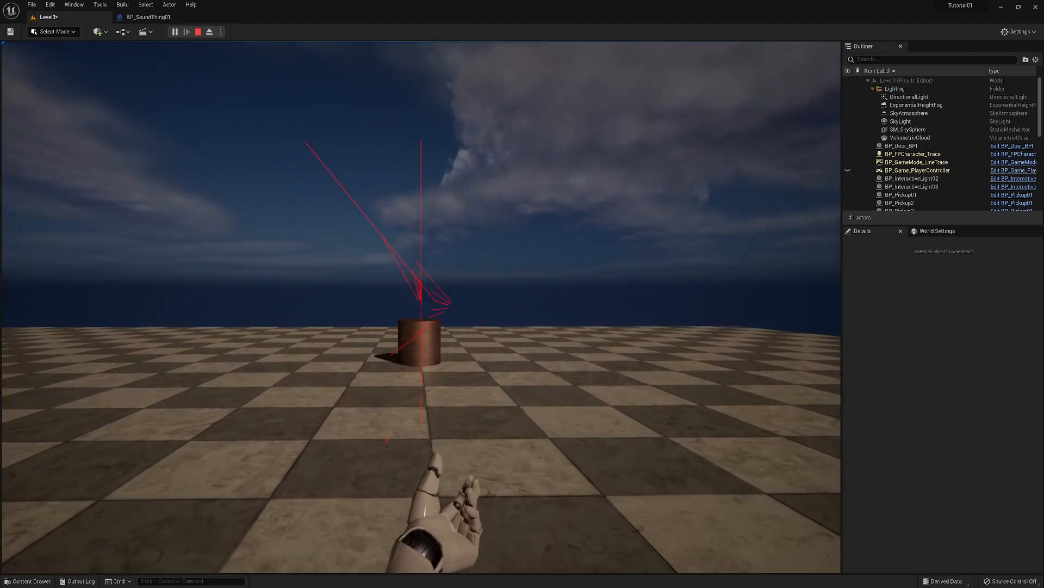
key(w)
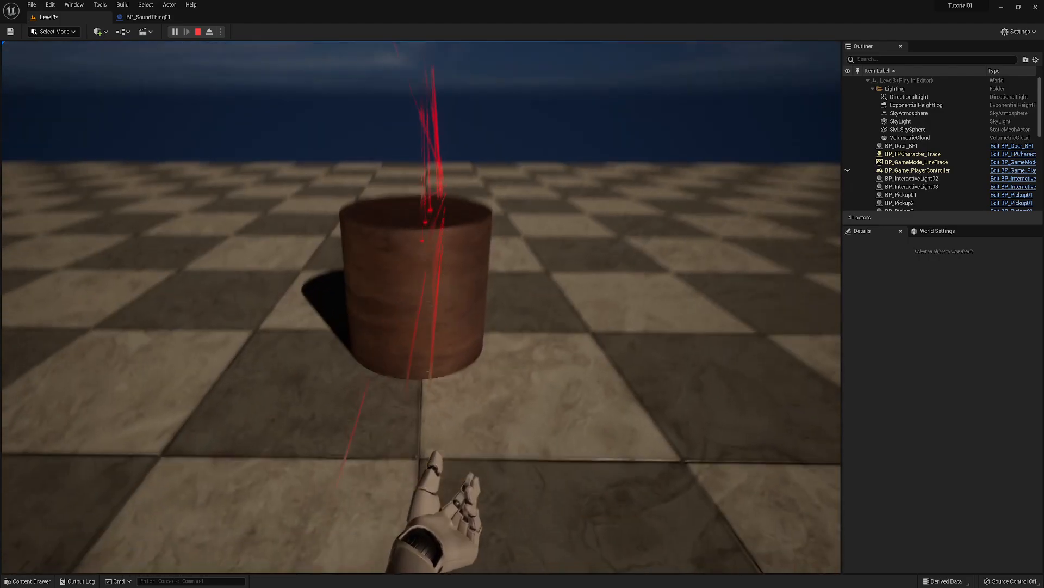
Step: Circle the sound cylinder in play mode while facing it to check how its sound pans from different sides
key(a)
key(d)
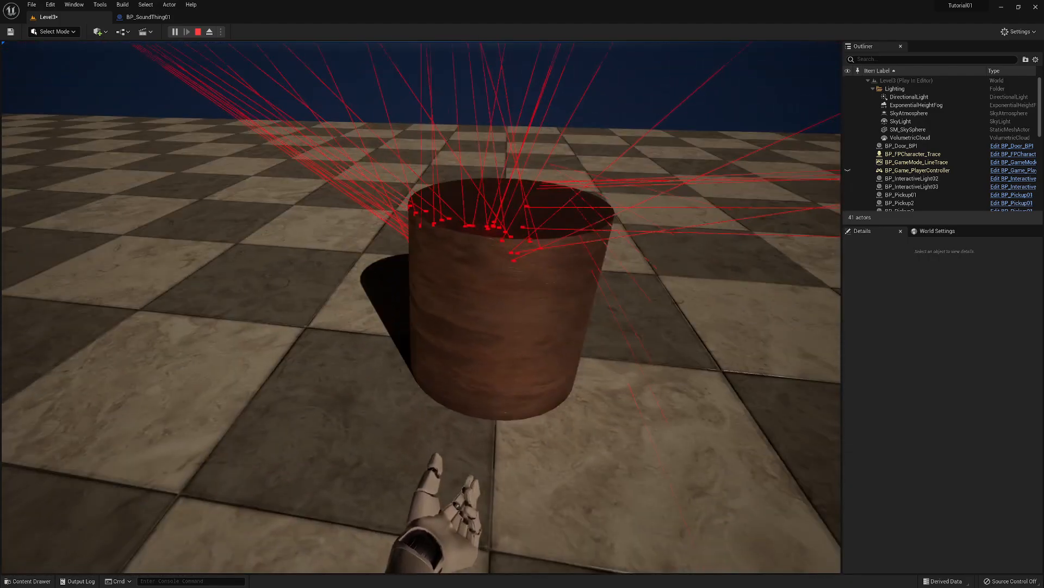
key(d)
key(d)
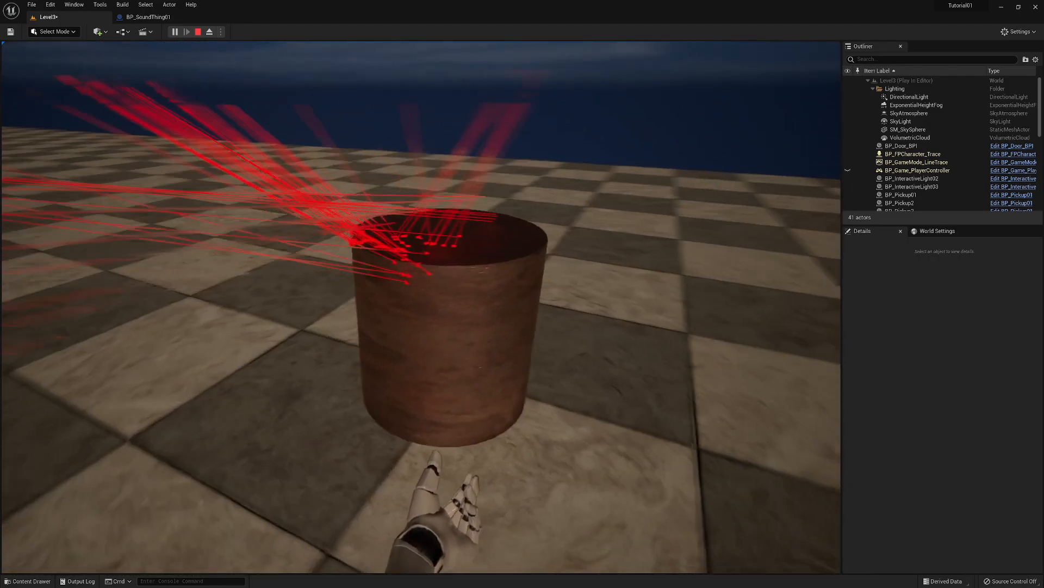
key(w)
key(a)
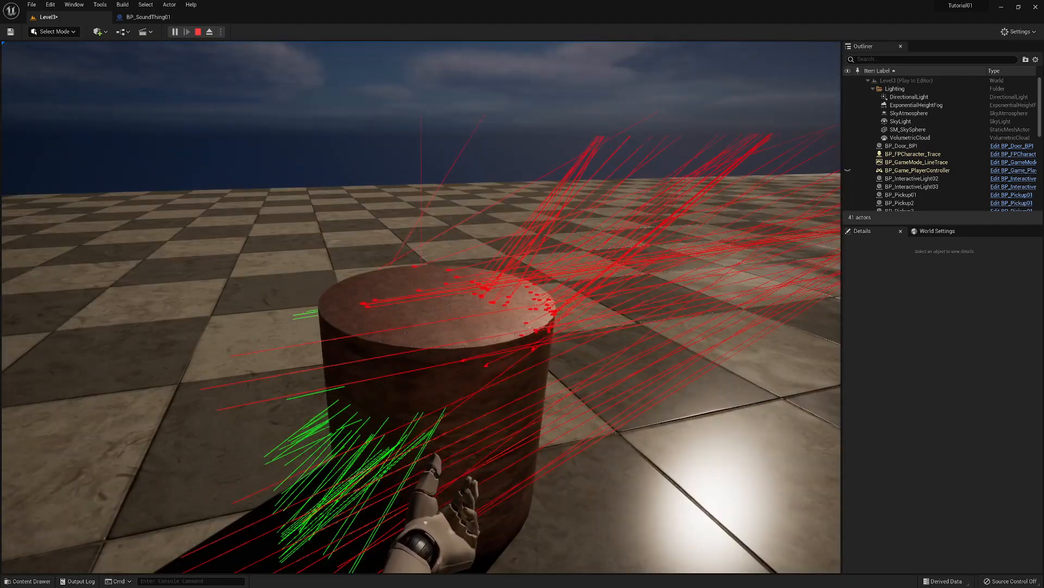
key(d)
key(d)
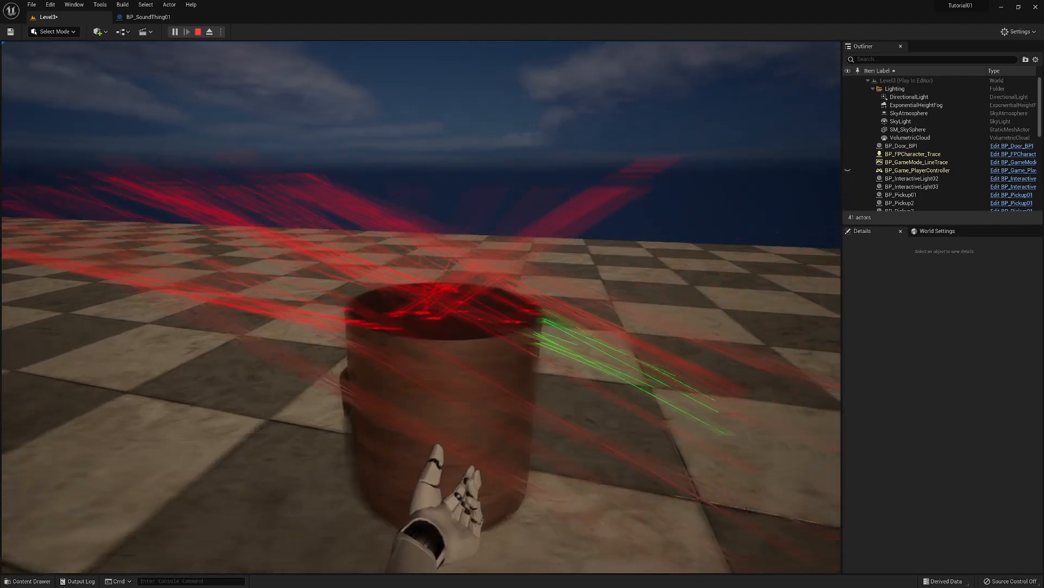
key(a)
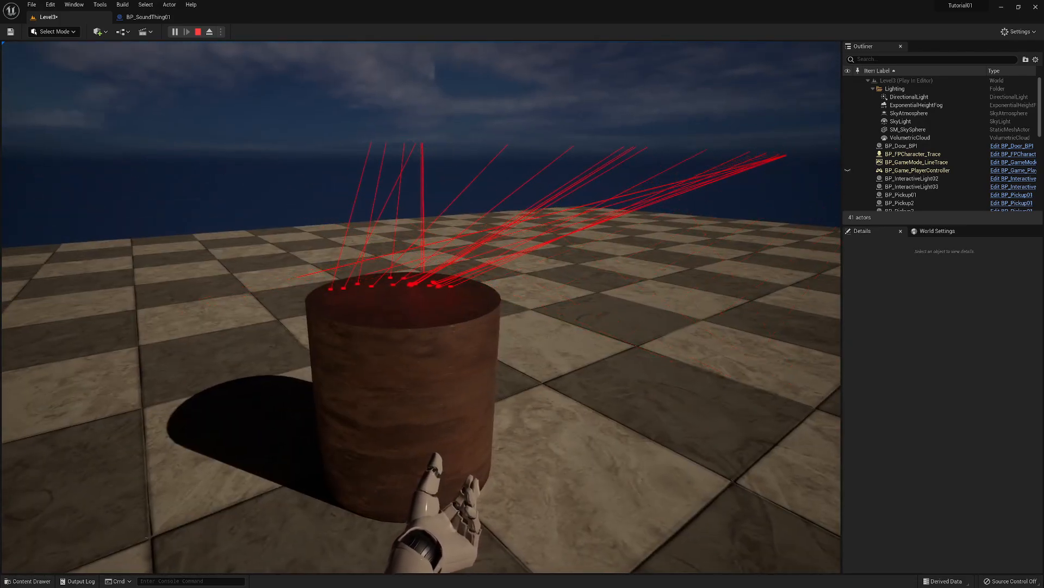
key(a)
key(w)
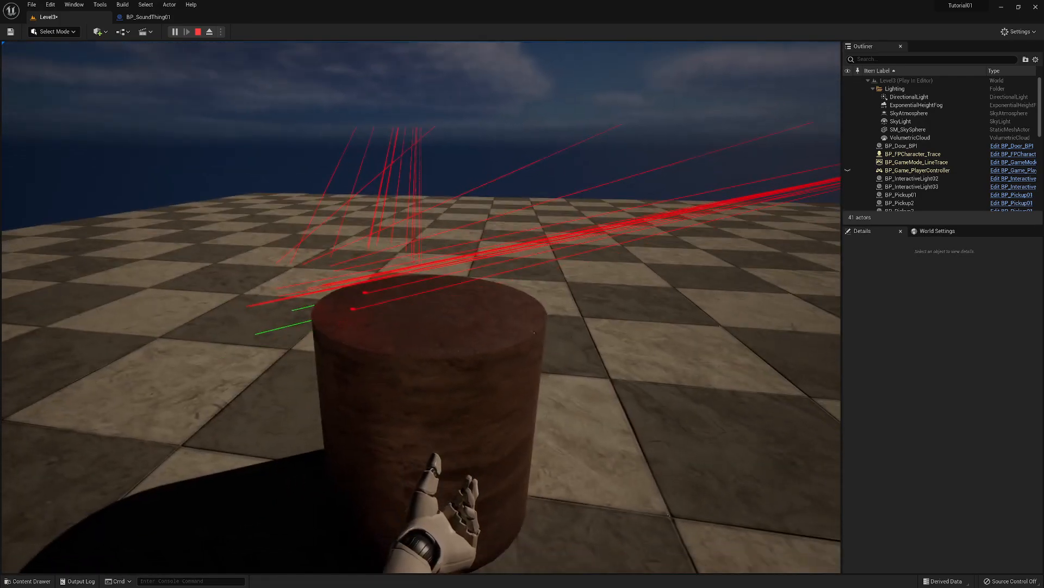
key(d)
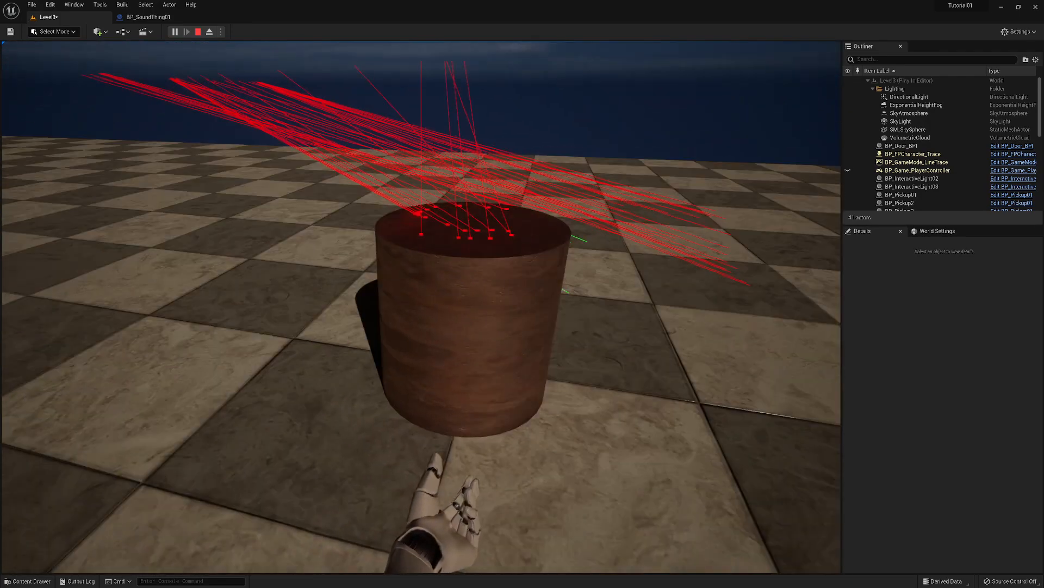